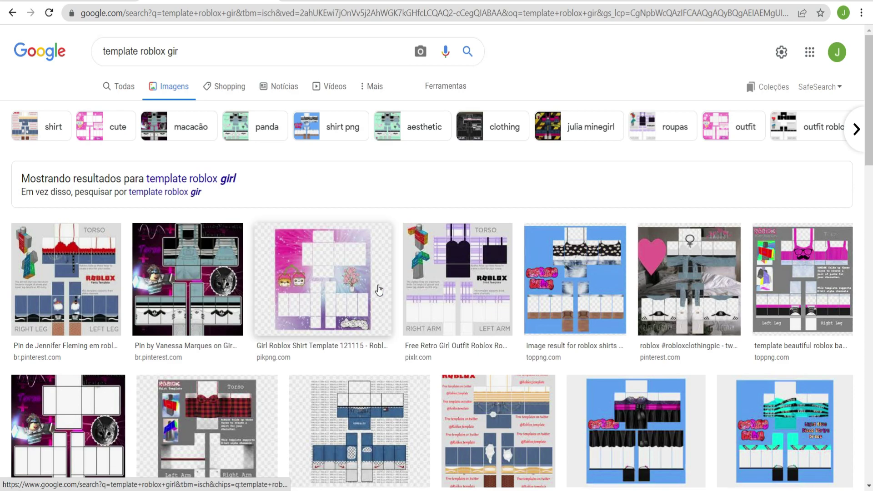
- Show the image results for the literal query "template roblox gir" and browse through the templates
{"action": "left_click", "coordinate": [196, 192]}
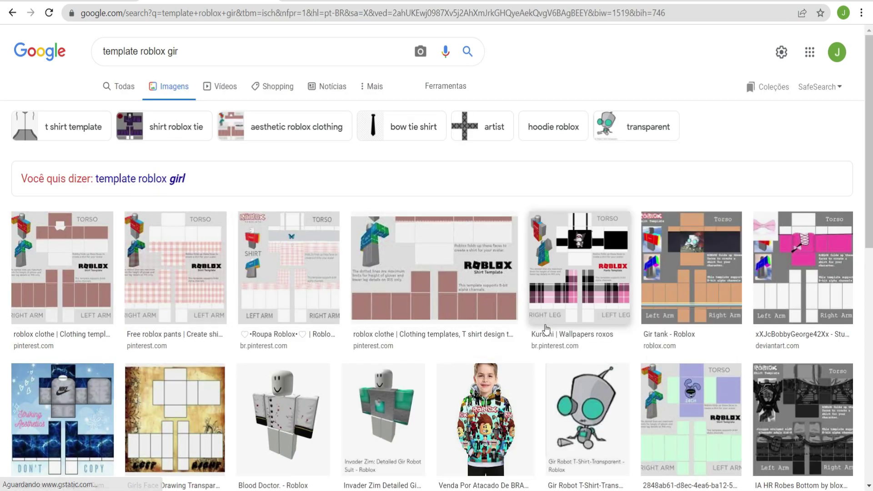
{"action": "scroll", "coordinate": [503, 339], "scroll_direction": "down", "scroll_amount": 8}
{"action": "scroll", "coordinate": [503, 339], "scroll_direction": "down", "scroll_amount": 3}
{"action": "scroll", "coordinate": [495, 338], "scroll_direction": "up", "scroll_amount": 11}
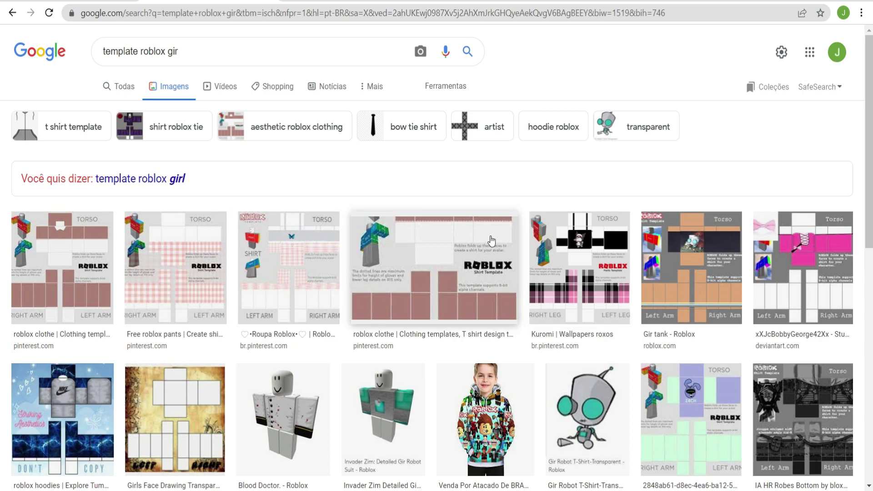
- Run the image search for "template roblox gir" again and browse the Roblox clothing templates
{"action": "left_click", "coordinate": [218, 58]}
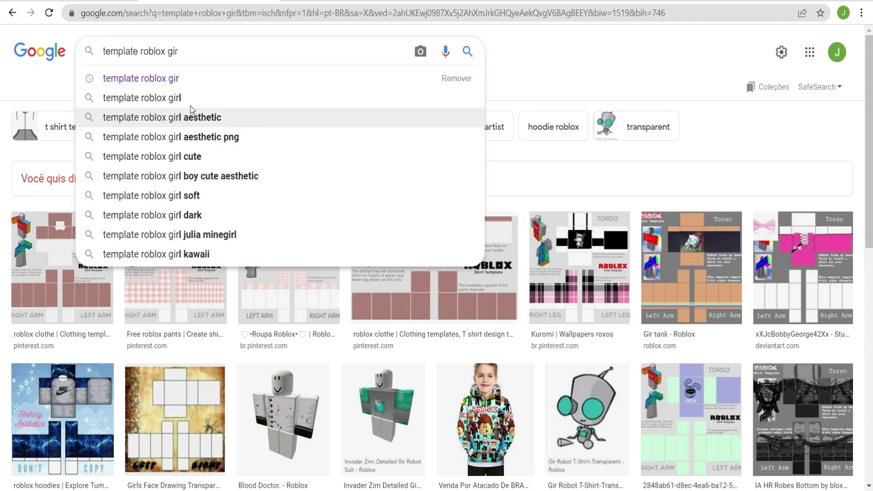
{"action": "left_click", "coordinate": [198, 83]}
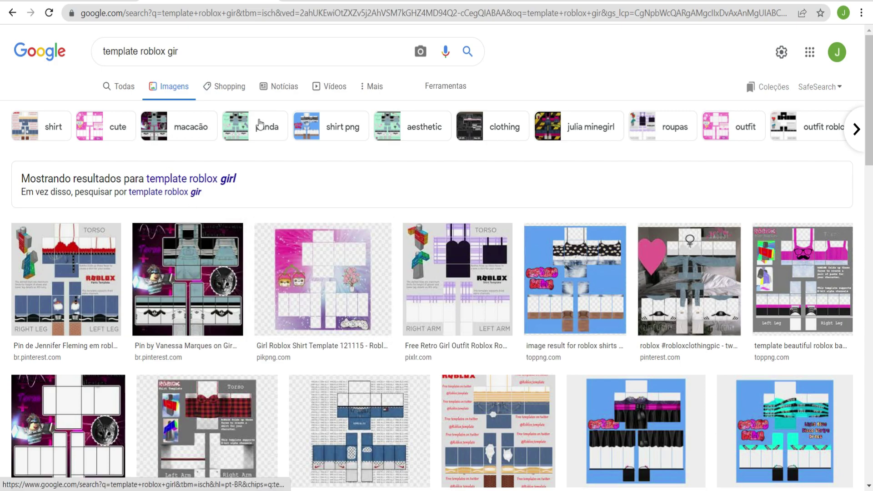
{"action": "scroll", "coordinate": [601, 165], "scroll_direction": "down", "scroll_amount": 5}
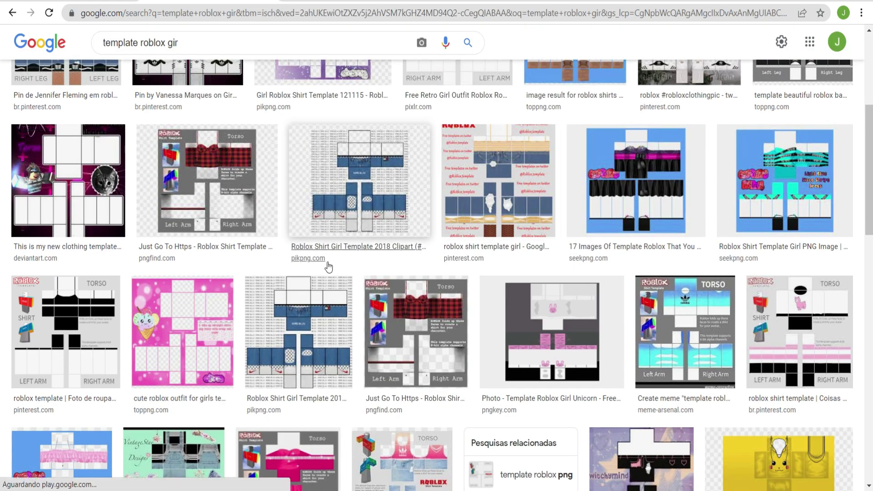
- Preview the black-and-pink DeviantArt clothing template with the cat picture and look at the available image-saving options
{"action": "left_click", "coordinate": [63, 174]}
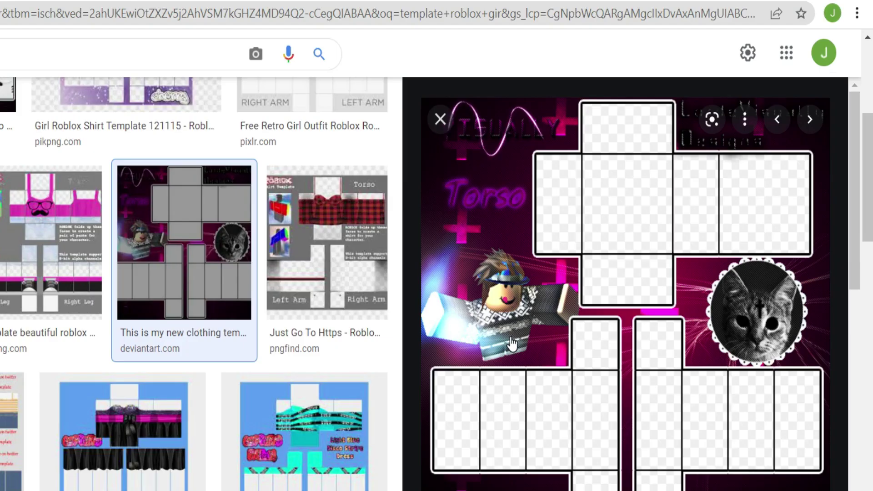
{"action": "right_click", "coordinate": [553, 333]}
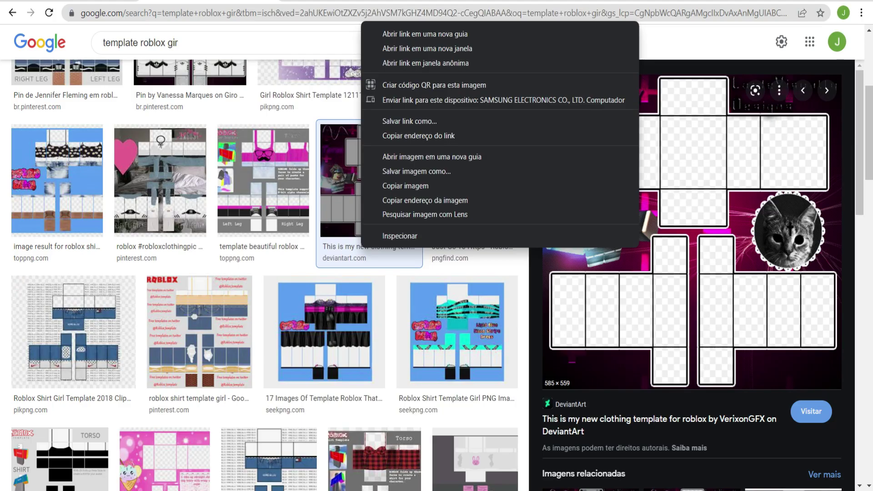
{"action": "key", "text": "Escape"}
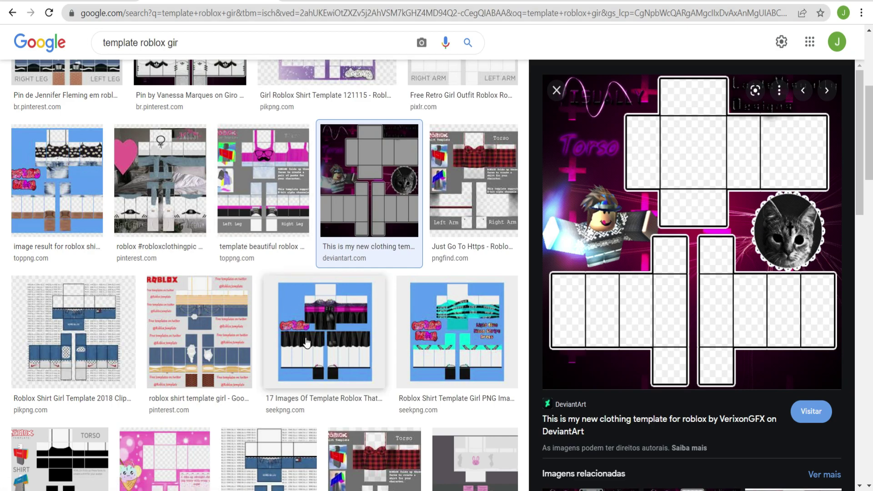
{"action": "scroll", "coordinate": [307, 342], "scroll_direction": "down", "scroll_amount": 3}
{"action": "scroll", "coordinate": [308, 342], "scroll_direction": "up", "scroll_amount": 5}
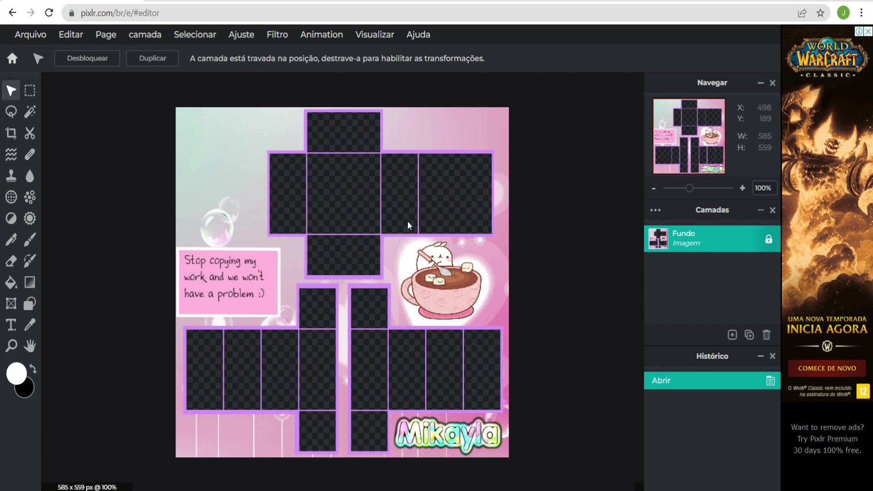
- In the Pixlr editor, try painting white Brush strokes across the template's torso area and undo them
{"action": "left_click", "coordinate": [30, 239]}
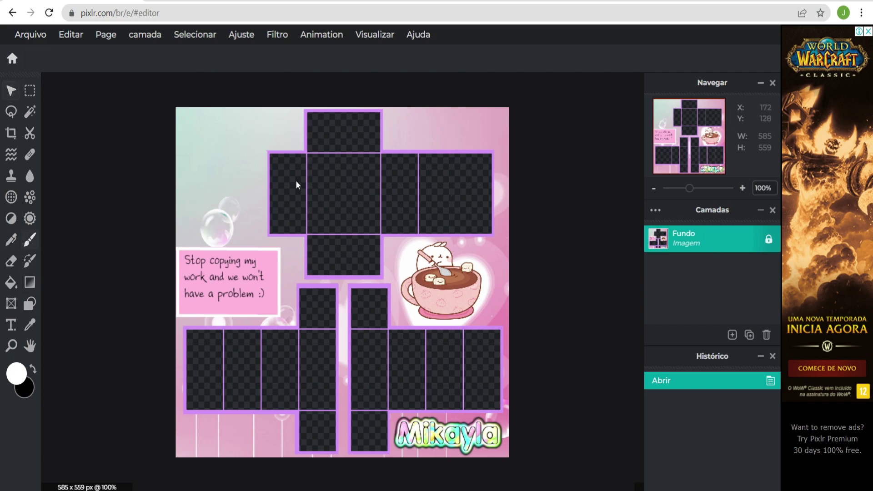
{"action": "left_click_drag", "start_coordinate": [361, 166], "coordinate": [177, 167]}
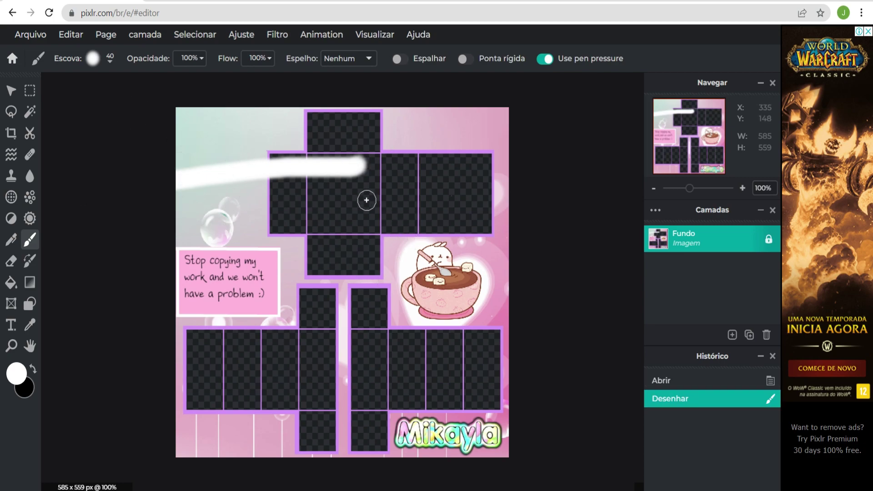
{"action": "mouse_move", "coordinate": [366, 200]}
{"action": "left_mouse_down"}
{"action": "mouse_move", "coordinate": [265, 194]}
{"action": "mouse_move", "coordinate": [329, 222]}
{"action": "mouse_move", "coordinate": [306, 174]}
{"action": "mouse_move", "coordinate": [183, 171]}
{"action": "mouse_move", "coordinate": [205, 166]}
{"action": "mouse_move", "coordinate": [249, 215]}
{"action": "mouse_move", "coordinate": [313, 223]}
{"action": "left_mouse_up"}
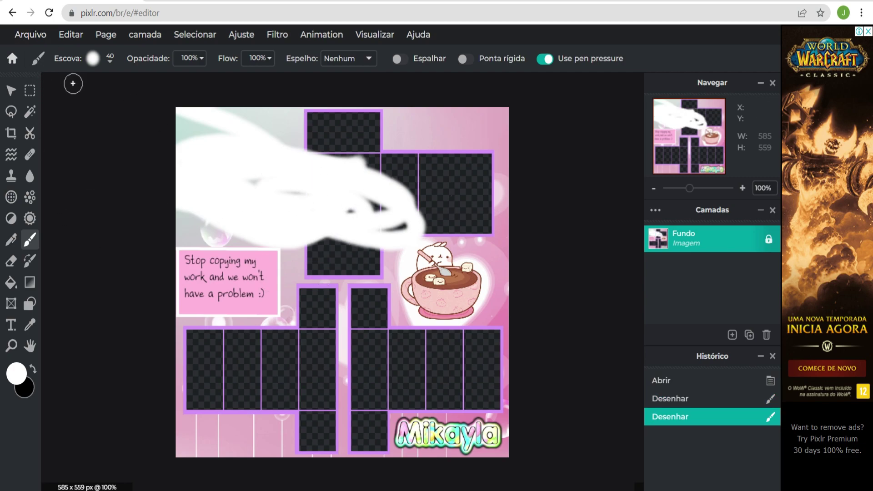
{"action": "key", "text": "ctrl+z"}
{"action": "key", "text": "ctrl+z"}
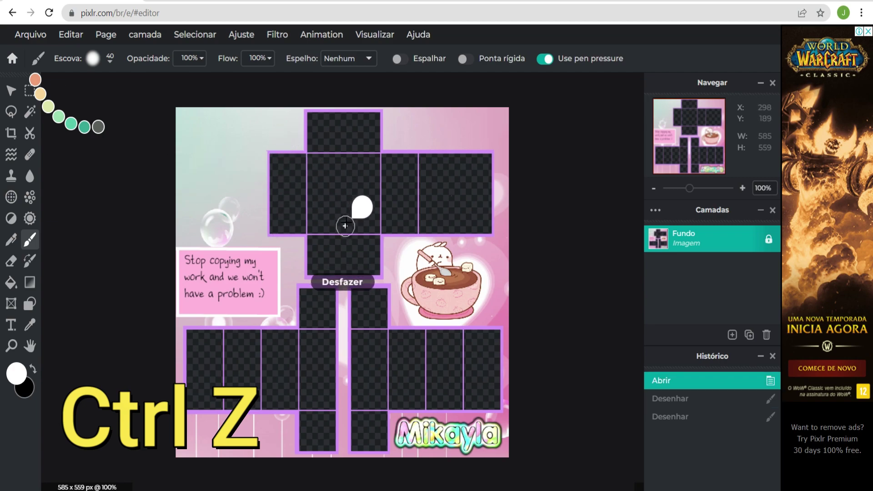
{"action": "left_click", "coordinate": [40, 35]}
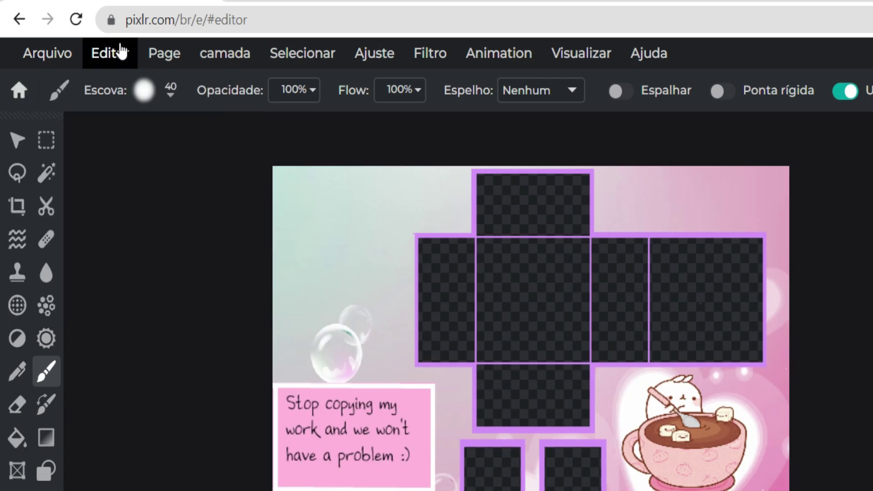
{"action": "left_click", "coordinate": [76, 35]}
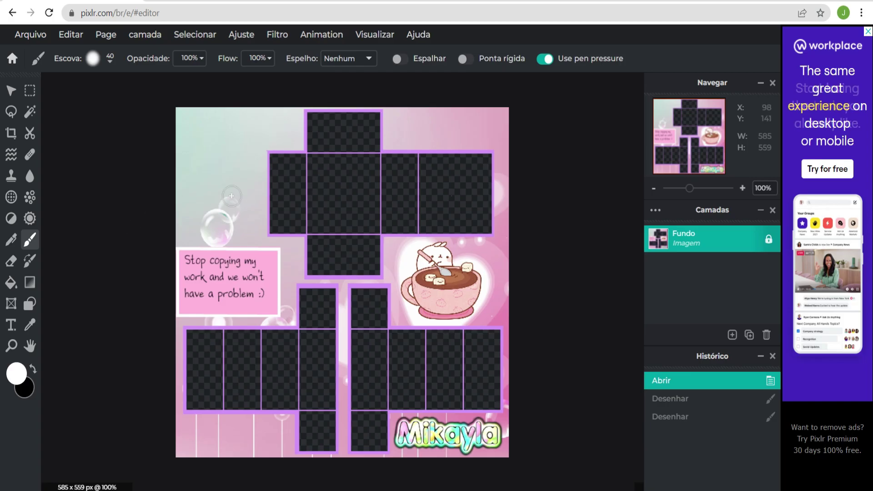
- Add an image layer using the "Base fofinha" file from the Camisetas Roblox folder
{"action": "left_click", "coordinate": [732, 334]}
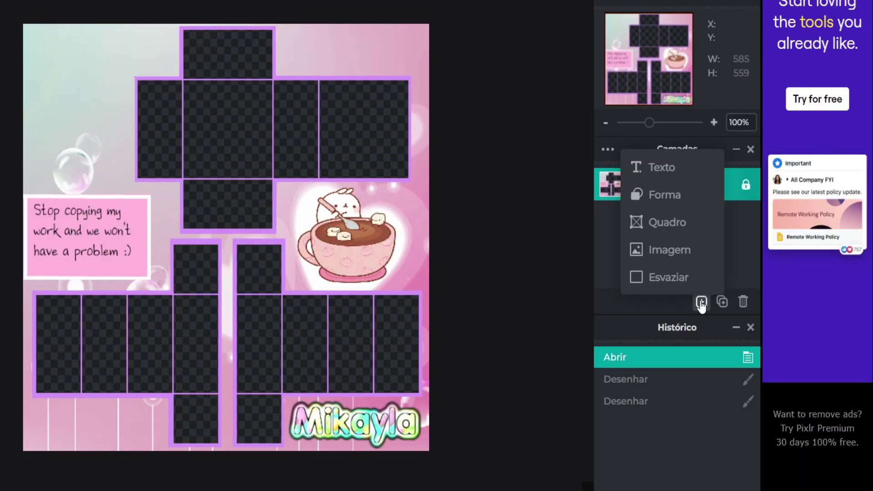
{"action": "left_click", "coordinate": [700, 302]}
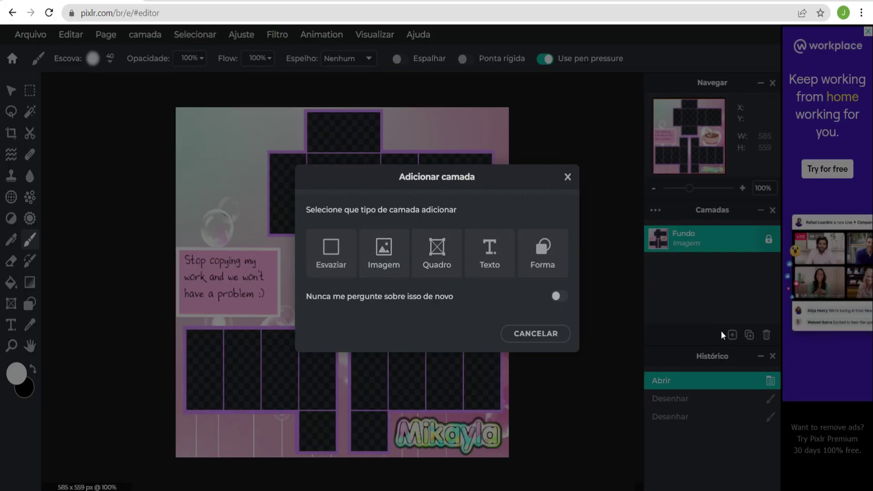
{"action": "left_click", "coordinate": [373, 250]}
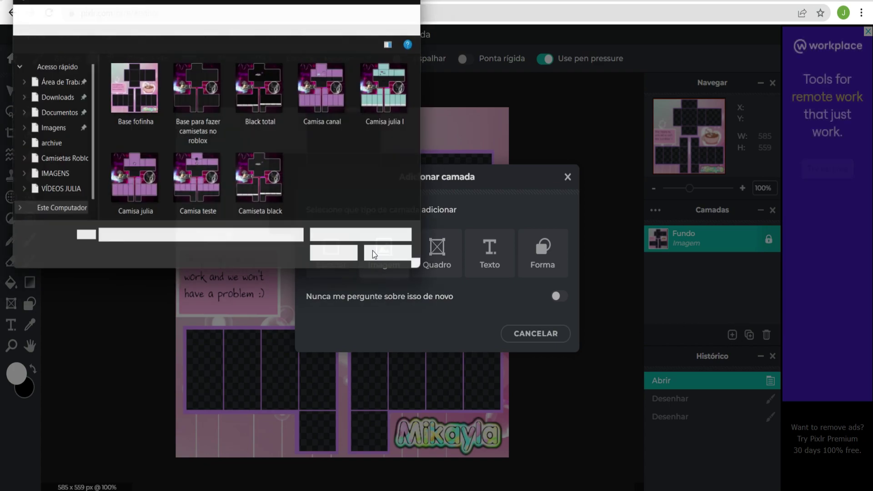
{"action": "left_click", "coordinate": [135, 106]}
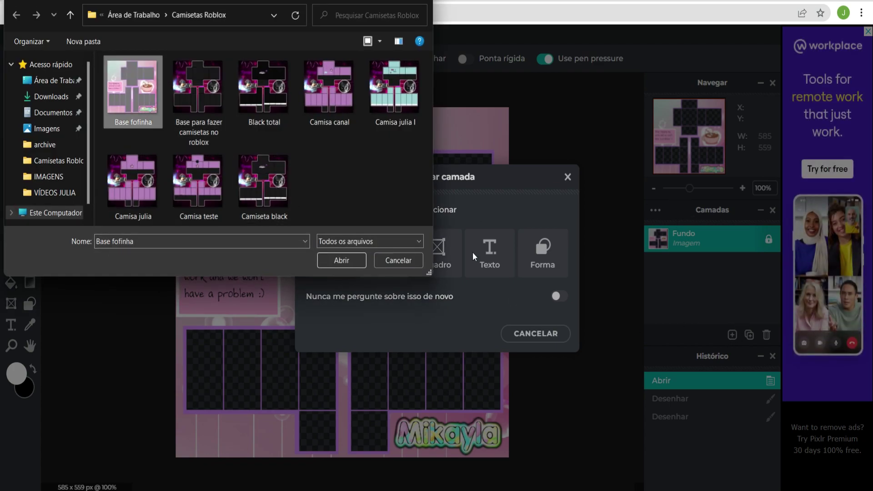
{"action": "left_click", "coordinate": [353, 260]}
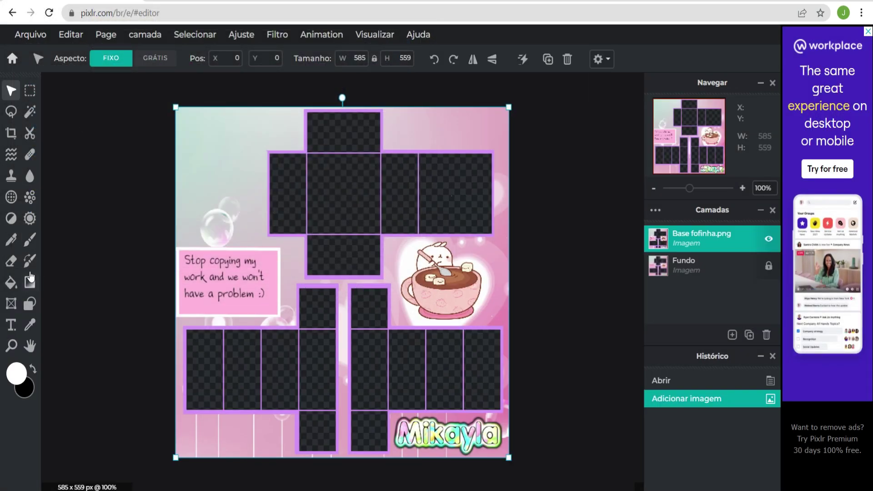
- Try a white Brush stroke across the torso on the Base fofinha.png layer and undo it
{"action": "left_click", "coordinate": [30, 240]}
{"action": "mouse_move", "coordinate": [296, 185]}
{"action": "left_mouse_down"}
{"action": "mouse_move", "coordinate": [214, 196]}
{"action": "mouse_move", "coordinate": [306, 192]}
{"action": "left_mouse_up"}
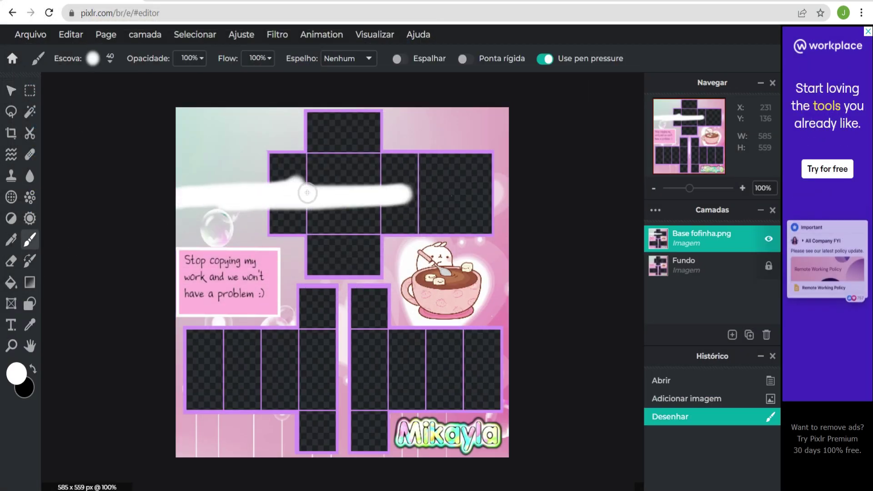
{"action": "key", "text": "ctrl+z"}
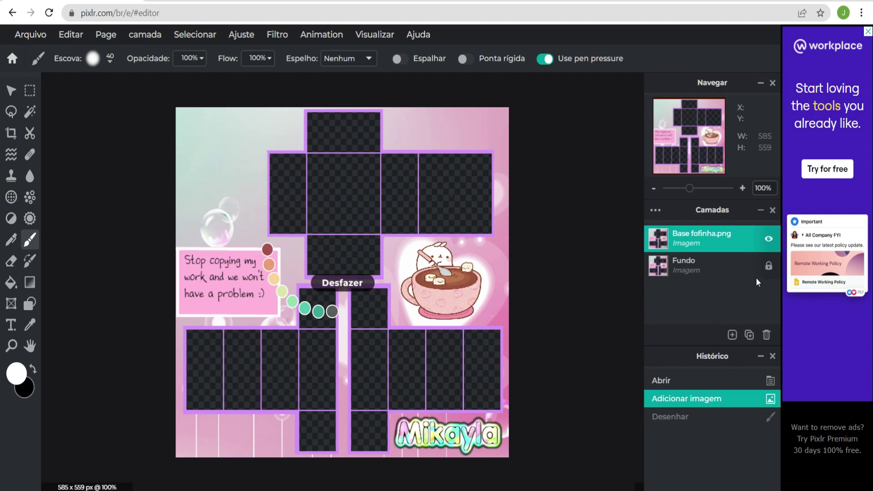
- Try painting the torso panels white with the Brush on the Fundo layer, and undo all the strokes
{"action": "left_click", "coordinate": [720, 262]}
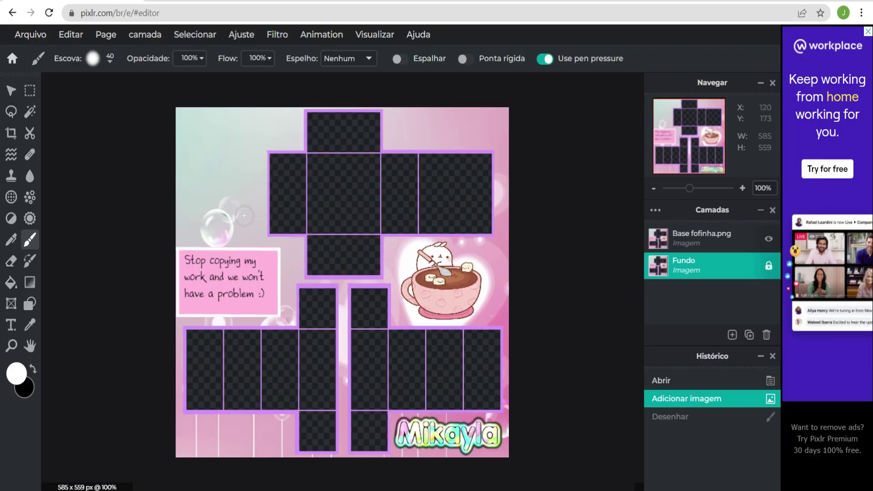
{"action": "left_click_drag", "start_coordinate": [180, 80], "coordinate": [136, 89]}
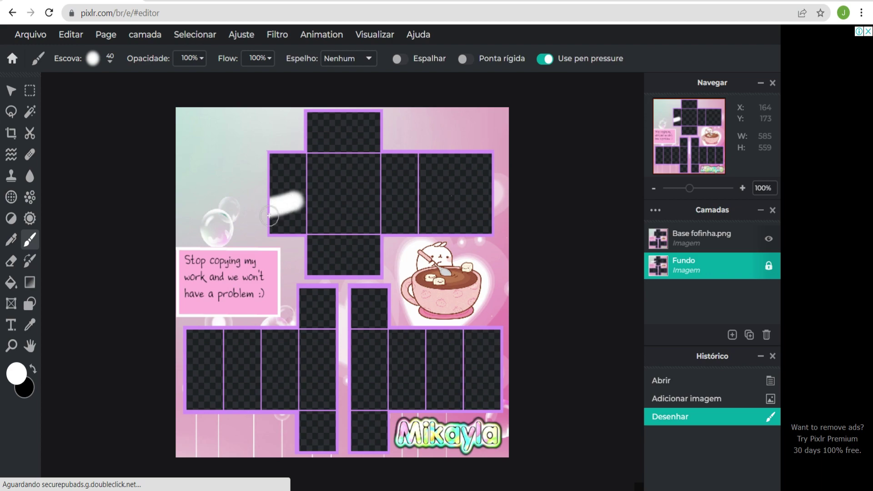
{"action": "mouse_move", "coordinate": [268, 216]}
{"action": "left_mouse_down"}
{"action": "mouse_move", "coordinate": [339, 195]}
{"action": "mouse_move", "coordinate": [170, 155]}
{"action": "left_mouse_up"}
{"action": "mouse_move", "coordinate": [272, 175]}
{"action": "left_mouse_down"}
{"action": "mouse_move", "coordinate": [361, 207]}
{"action": "mouse_move", "coordinate": [482, 214]}
{"action": "mouse_move", "coordinate": [79, 185]}
{"action": "mouse_move", "coordinate": [477, 180]}
{"action": "mouse_move", "coordinate": [346, 138]}
{"action": "mouse_move", "coordinate": [373, 136]}
{"action": "mouse_move", "coordinate": [508, 156]}
{"action": "mouse_move", "coordinate": [350, 188]}
{"action": "mouse_move", "coordinate": [346, 257]}
{"action": "left_mouse_up"}
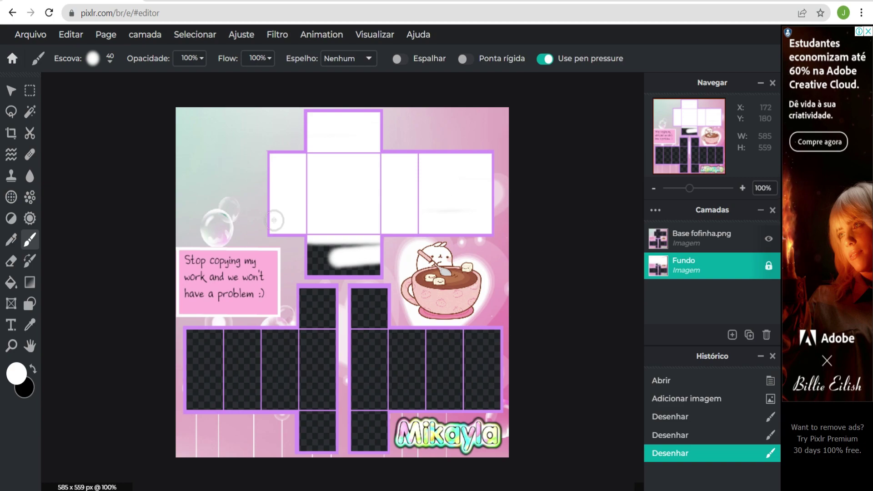
{"action": "key", "text": "ctrl+z"}
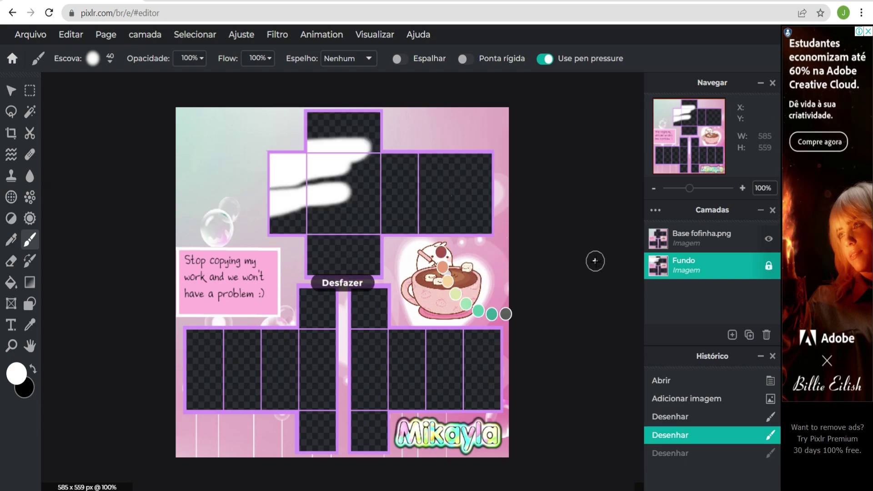
{"action": "key", "text": "ctrl+z"}
{"action": "key", "text": "ctrl+z"}
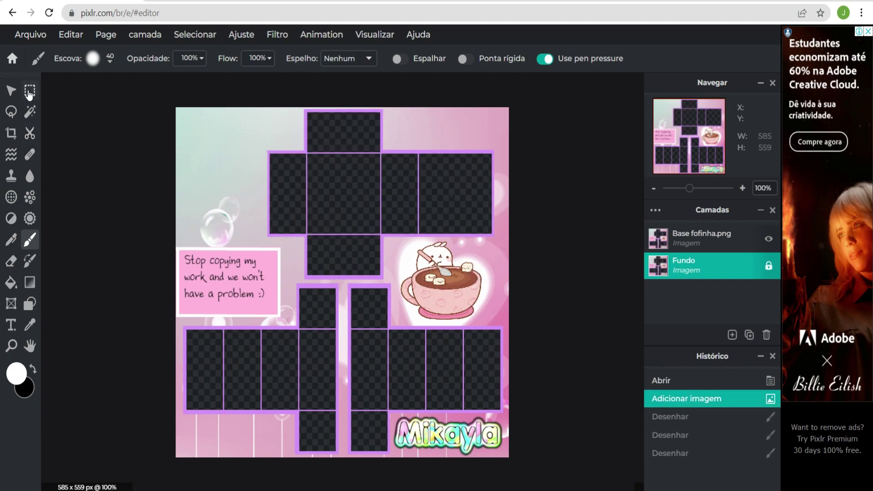
- Marquee-select a rectangle of about 469 × 148 px over the upper part of the torso template
{"action": "left_click", "coordinate": [29, 92]}
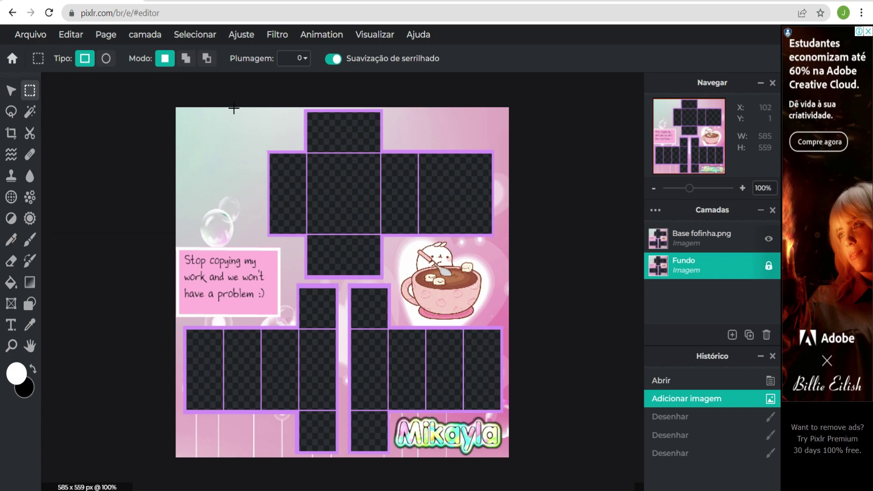
{"action": "left_click_drag", "start_coordinate": [233, 108], "coordinate": [500, 200]}
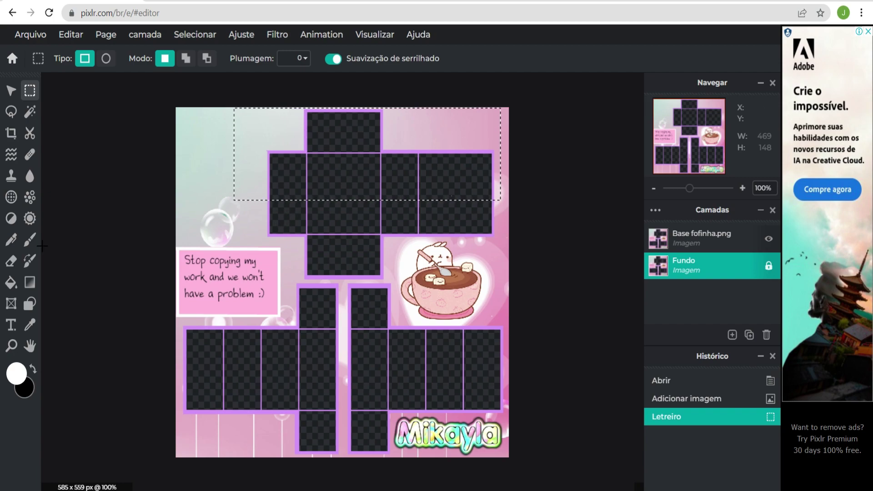
- Set the foreground colour to the pale pink #E4BABB
{"action": "left_click", "coordinate": [17, 374]}
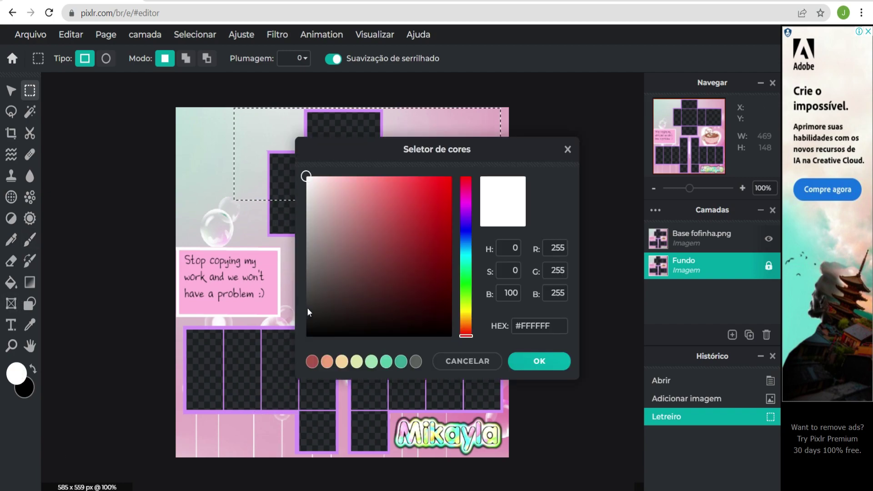
{"action": "left_click_drag", "start_coordinate": [463, 266], "coordinate": [463, 259]}
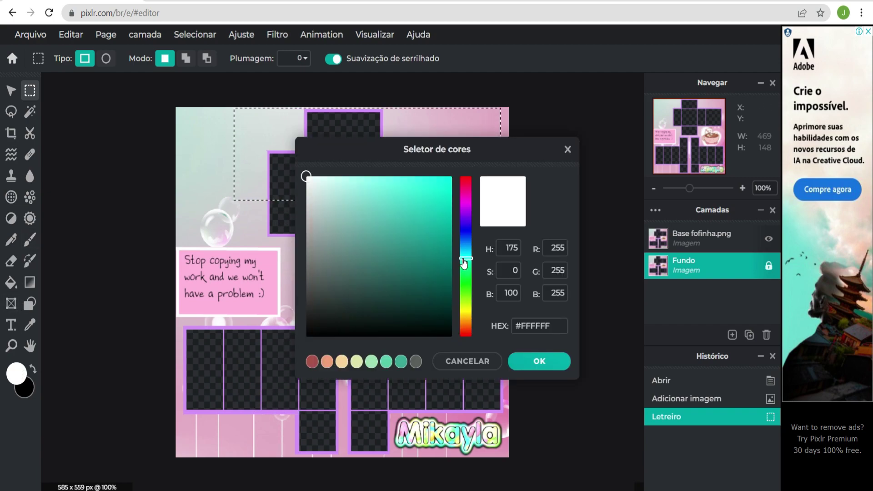
{"action": "left_click", "coordinate": [331, 190]}
{"action": "left_click", "coordinate": [466, 183]}
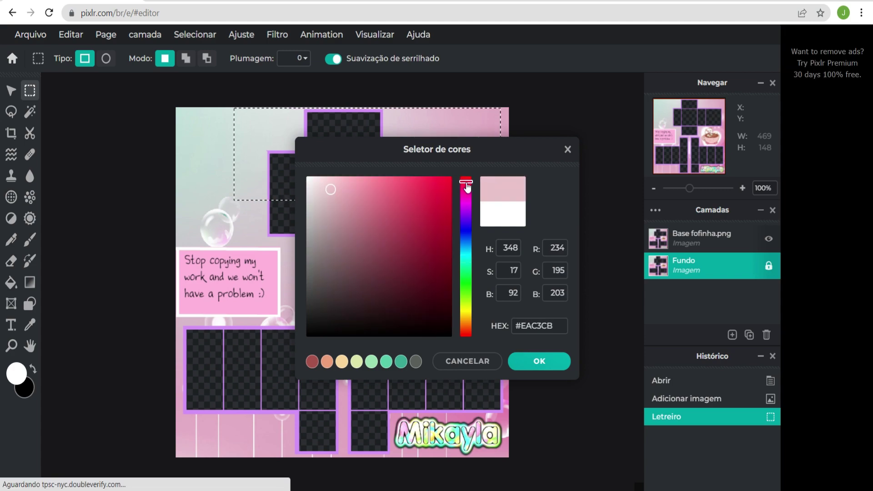
{"action": "left_click_drag", "start_coordinate": [466, 188], "coordinate": [472, 170]}
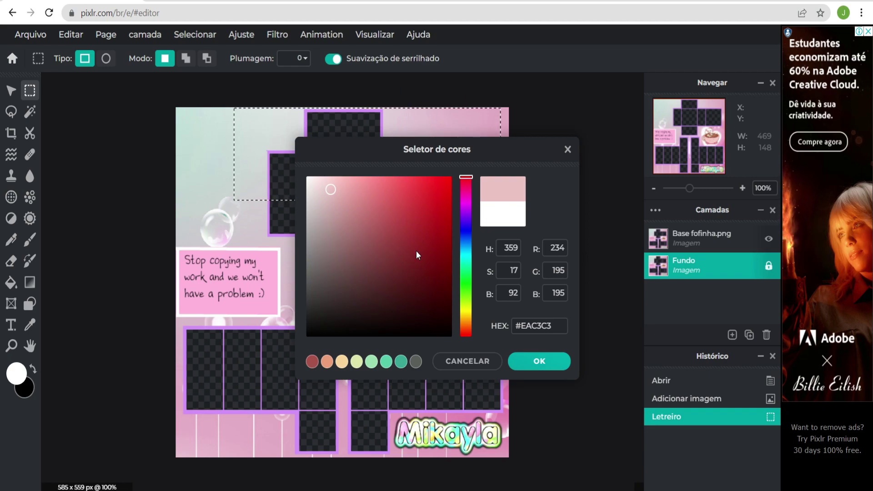
{"action": "left_click", "coordinate": [333, 193]}
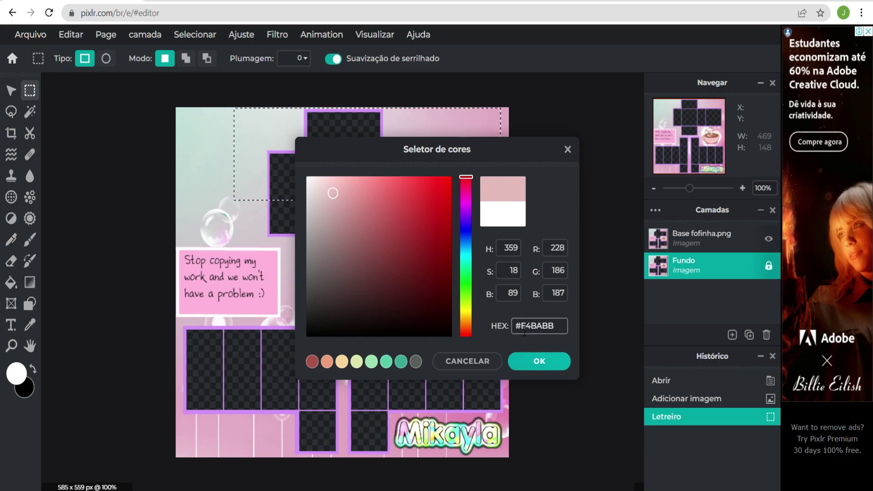
{"action": "mouse_move", "coordinate": [553, 330]}
{"action": "left_mouse_down"}
{"action": "mouse_move", "coordinate": [515, 333]}
{"action": "mouse_move", "coordinate": [546, 332]}
{"action": "mouse_move", "coordinate": [523, 331]}
{"action": "mouse_move", "coordinate": [551, 315]}
{"action": "left_mouse_up"}
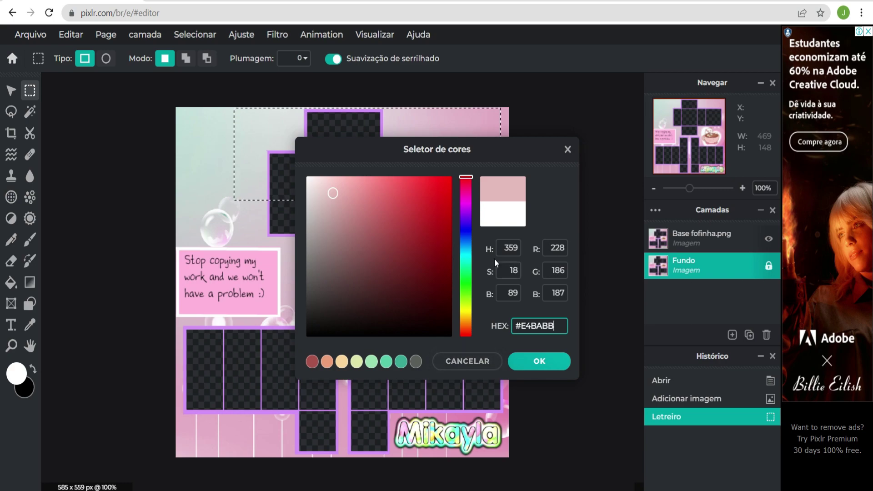
{"action": "left_click", "coordinate": [545, 367]}
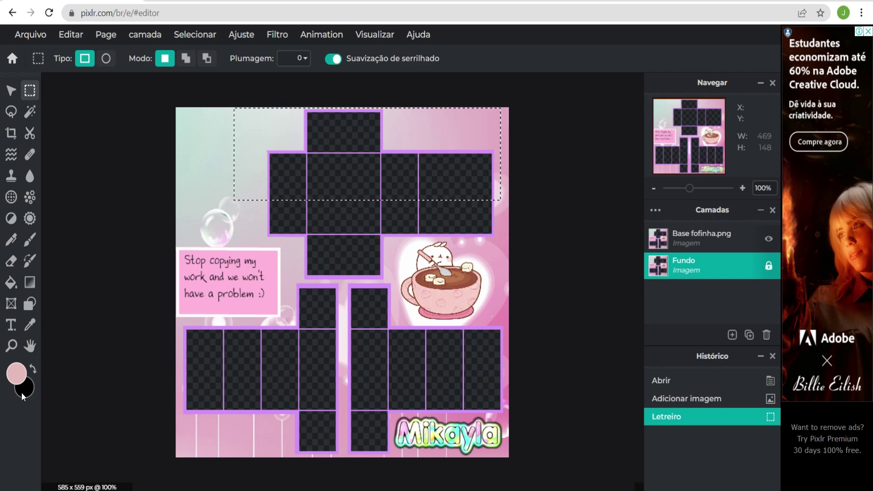
- Try a black Brush stroke across the torso's side panel, undo it, and make pink the foreground colour again
{"action": "left_click", "coordinate": [33, 369]}
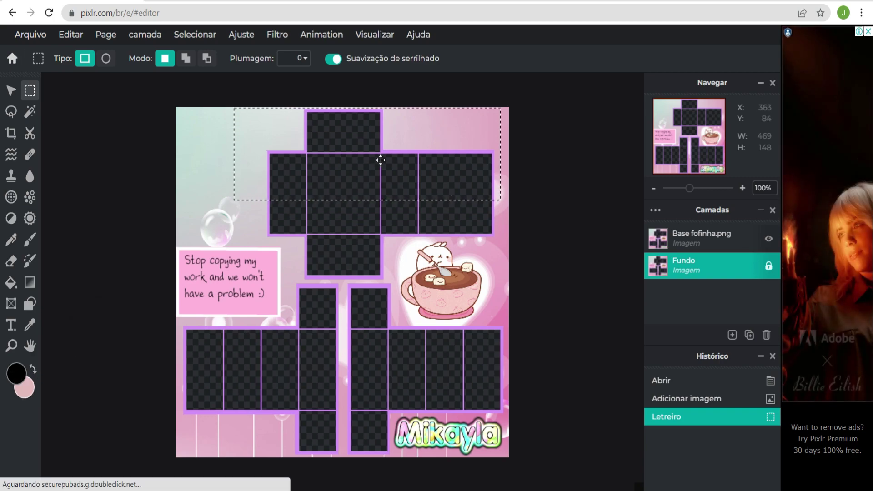
{"action": "left_click", "coordinate": [28, 239]}
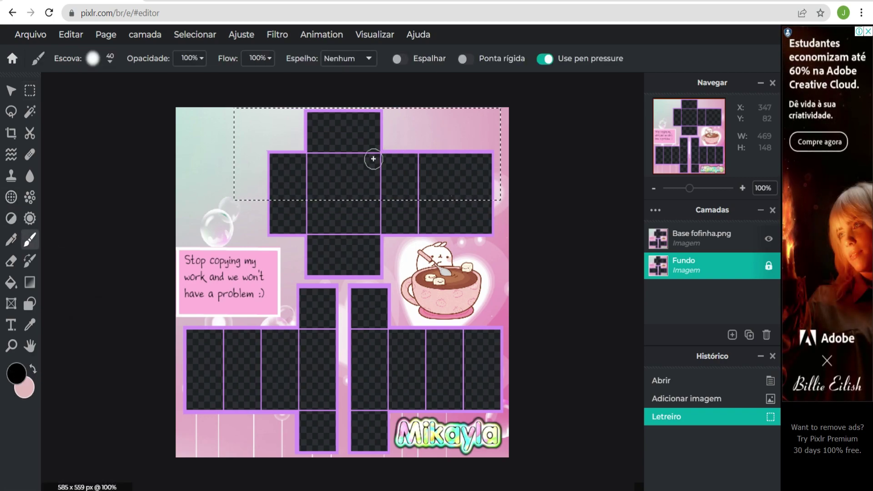
{"action": "left_click_drag", "start_coordinate": [273, 193], "coordinate": [314, 184]}
{"action": "right_click", "coordinate": [180, 299]}
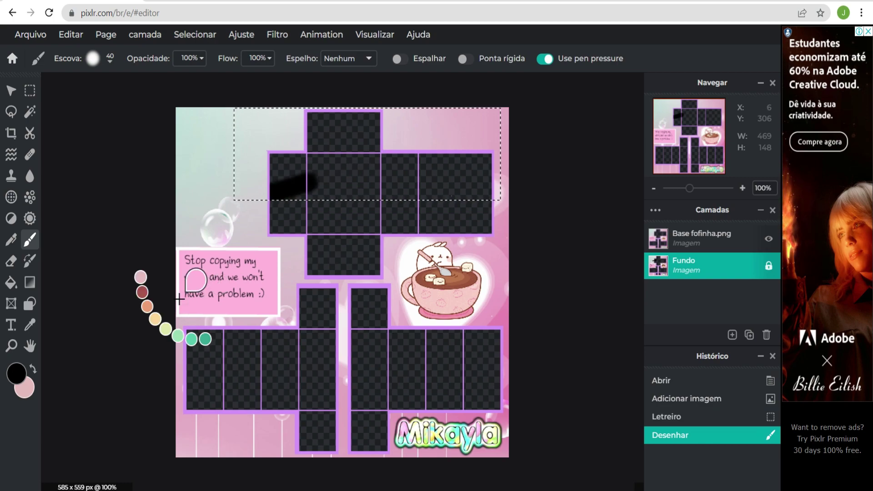
{"action": "key", "text": "ctrl+z"}
{"action": "key", "text": "x"}
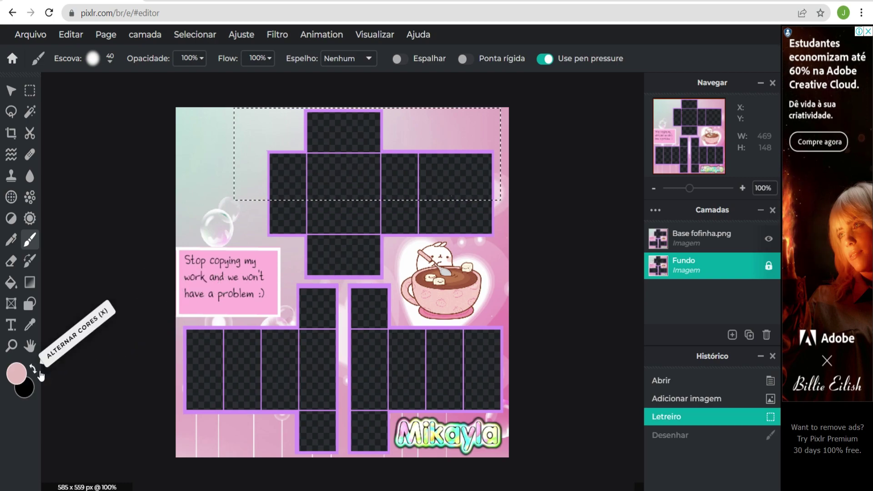
- Paint the selected upper torso panels pink with the Brush on the Fundo layer
{"action": "left_click_drag", "start_coordinate": [273, 183], "coordinate": [304, 183]}
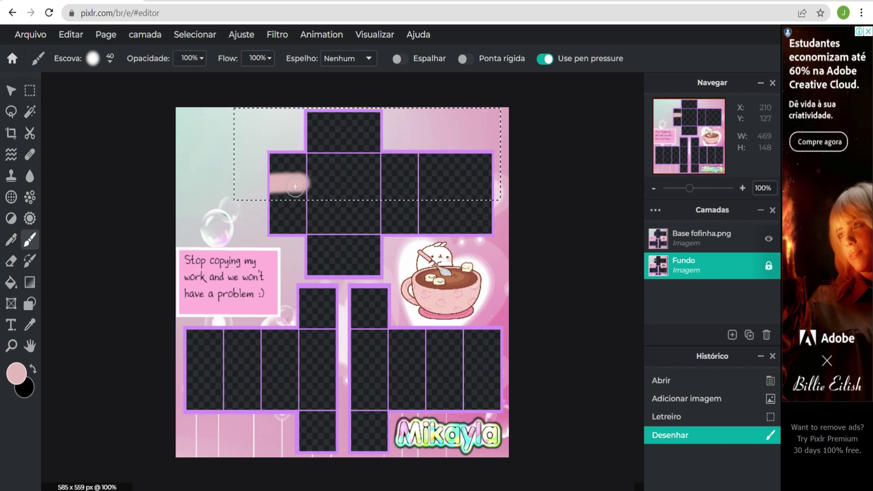
{"action": "mouse_move", "coordinate": [295, 187]}
{"action": "left_mouse_down"}
{"action": "mouse_move", "coordinate": [329, 186]}
{"action": "mouse_move", "coordinate": [219, 186]}
{"action": "mouse_move", "coordinate": [449, 208]}
{"action": "mouse_move", "coordinate": [213, 192]}
{"action": "mouse_move", "coordinate": [468, 188]}
{"action": "mouse_move", "coordinate": [377, 178]}
{"action": "mouse_move", "coordinate": [204, 181]}
{"action": "mouse_move", "coordinate": [171, 153]}
{"action": "mouse_move", "coordinate": [461, 217]}
{"action": "mouse_move", "coordinate": [607, 199]}
{"action": "mouse_move", "coordinate": [495, 128]}
{"action": "mouse_move", "coordinate": [433, 161]}
{"action": "mouse_move", "coordinate": [134, 144]}
{"action": "mouse_move", "coordinate": [432, 151]}
{"action": "mouse_move", "coordinate": [530, 165]}
{"action": "left_mouse_up"}
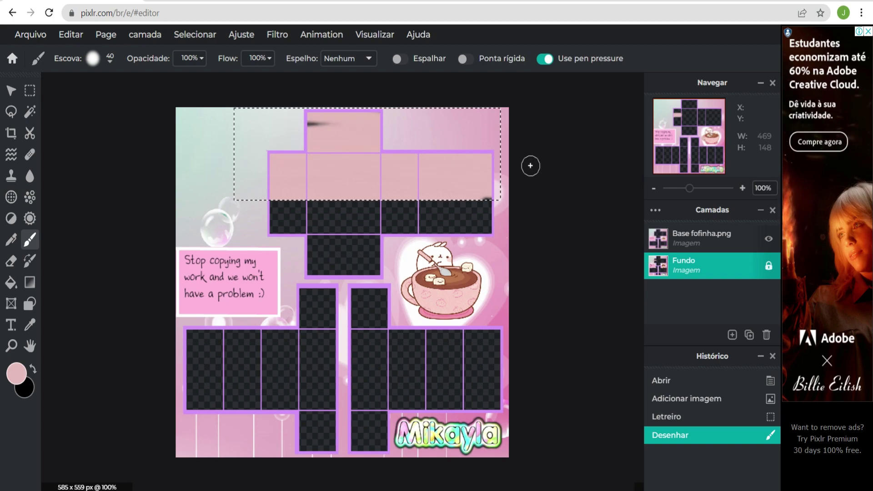
{"action": "left_click_drag", "start_coordinate": [378, 164], "coordinate": [1, 246]}
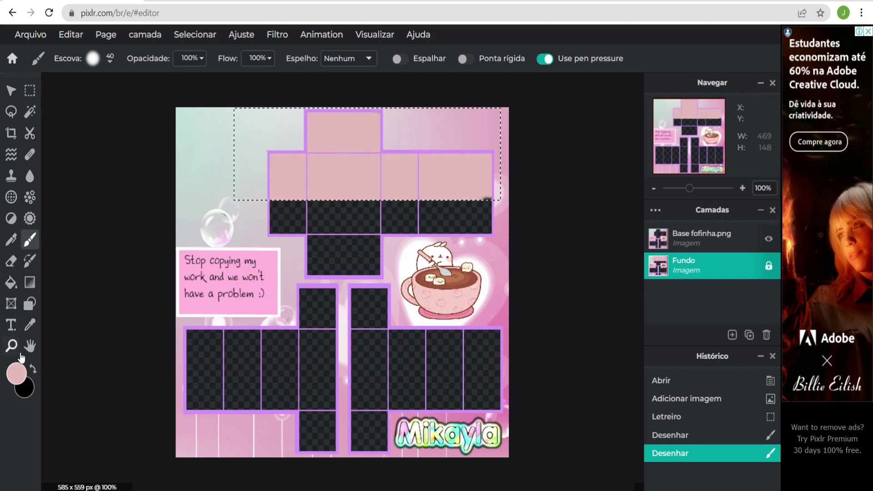
- Set the foreground colour to the pale green #BAE4BE and brush it over all the selected upper torso panels
{"action": "left_click", "coordinate": [32, 369]}
{"action": "left_click", "coordinate": [32, 369]}
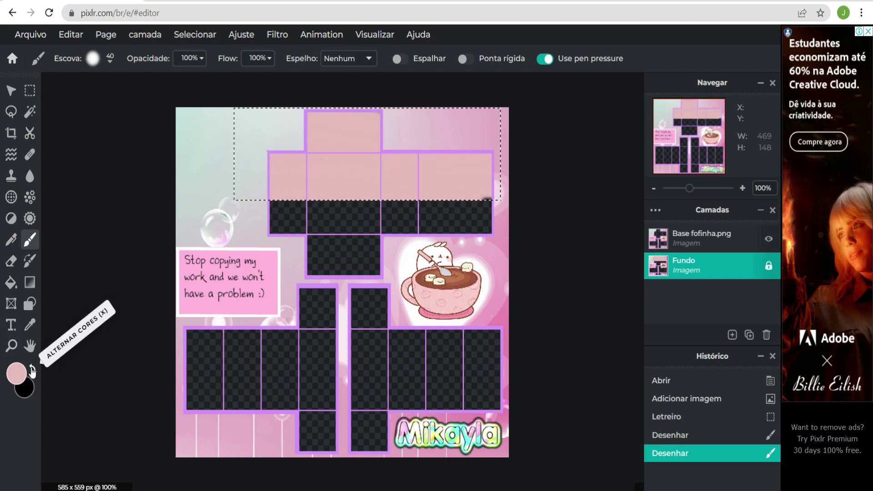
{"action": "left_click", "coordinate": [16, 373]}
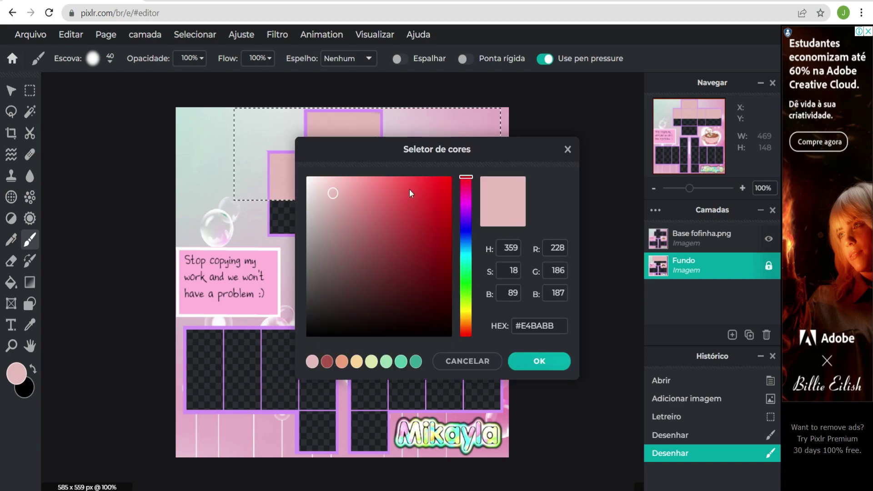
{"action": "left_click", "coordinate": [462, 201]}
{"action": "left_click_drag", "start_coordinate": [465, 204], "coordinate": [465, 234]}
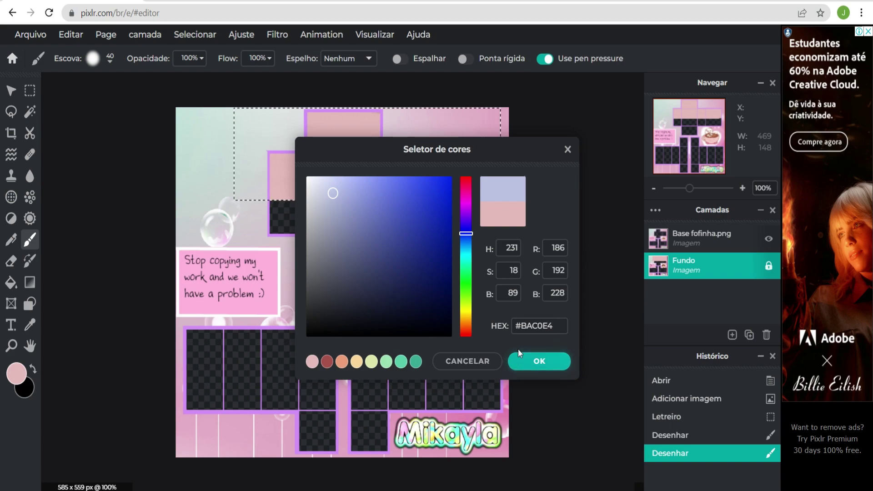
{"action": "left_click", "coordinate": [466, 281]}
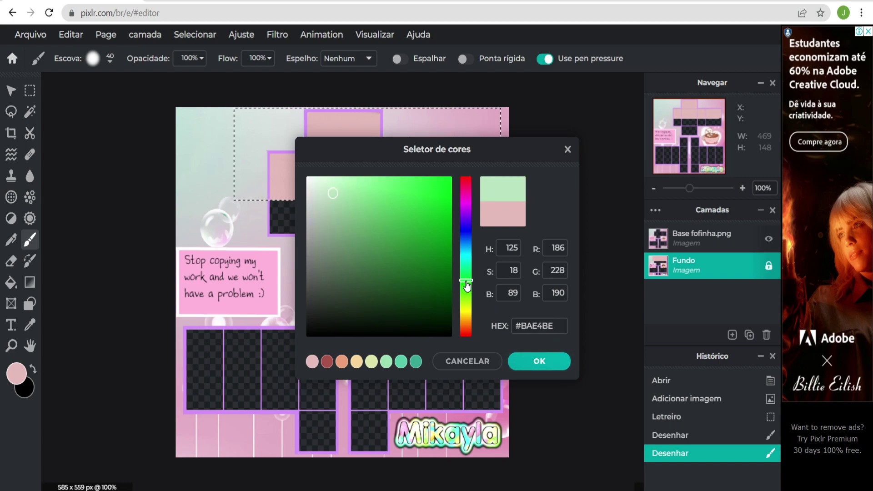
{"action": "left_click", "coordinate": [539, 361]}
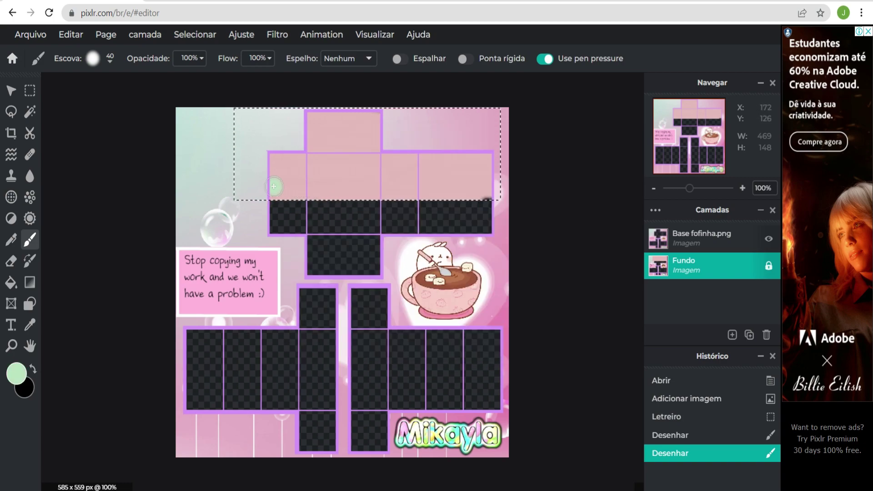
{"action": "mouse_move", "coordinate": [276, 186]}
{"action": "left_mouse_down"}
{"action": "mouse_move", "coordinate": [151, 194]}
{"action": "mouse_move", "coordinate": [337, 231]}
{"action": "mouse_move", "coordinate": [522, 207]}
{"action": "mouse_move", "coordinate": [152, 175]}
{"action": "mouse_move", "coordinate": [438, 191]}
{"action": "mouse_move", "coordinate": [536, 174]}
{"action": "mouse_move", "coordinate": [314, 188]}
{"action": "mouse_move", "coordinate": [542, 184]}
{"action": "mouse_move", "coordinate": [514, 166]}
{"action": "mouse_move", "coordinate": [415, 147]}
{"action": "mouse_move", "coordinate": [313, 178]}
{"action": "mouse_move", "coordinate": [495, 183]}
{"action": "mouse_move", "coordinate": [472, 143]}
{"action": "mouse_move", "coordinate": [494, 165]}
{"action": "mouse_move", "coordinate": [431, 130]}
{"action": "mouse_move", "coordinate": [271, 108]}
{"action": "mouse_move", "coordinate": [319, 134]}
{"action": "mouse_move", "coordinate": [422, 160]}
{"action": "mouse_move", "coordinate": [295, 168]}
{"action": "left_mouse_up"}
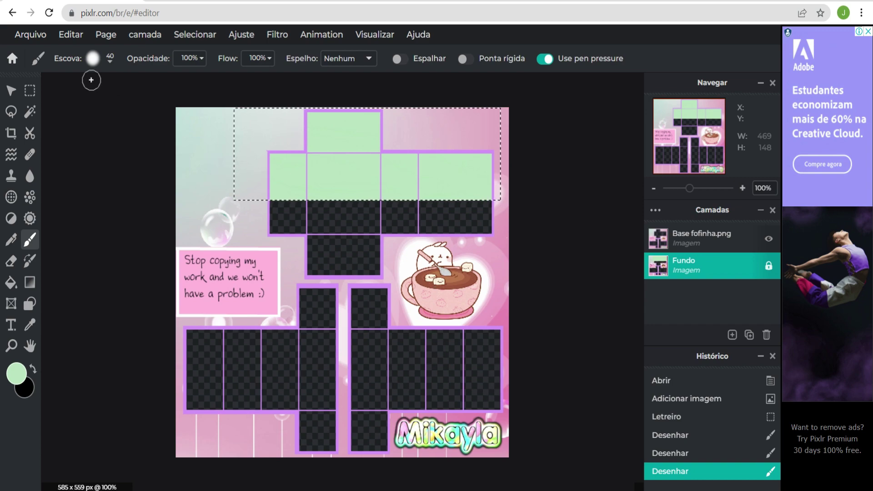
- Replace the torso selection with a marquee of about 278 × 187 px over the left sleeve panels
{"action": "left_click", "coordinate": [29, 90]}
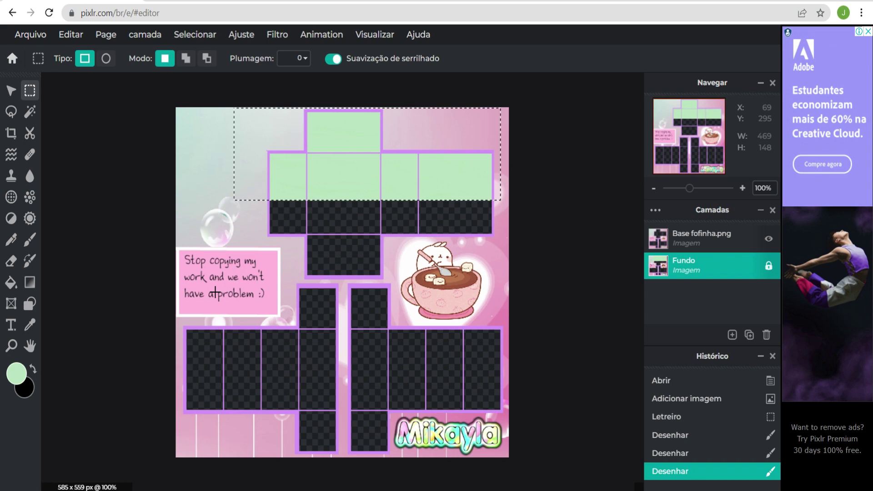
{"action": "mouse_move", "coordinate": [182, 273]}
{"action": "left_mouse_down"}
{"action": "mouse_move", "coordinate": [275, 323]}
{"action": "mouse_move", "coordinate": [193, 279]}
{"action": "left_mouse_up"}
{"action": "left_click", "coordinate": [587, 241]}
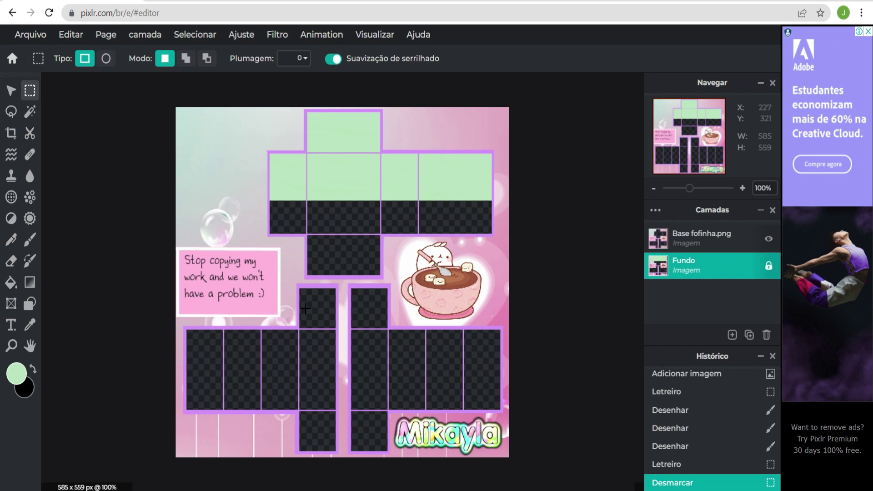
{"action": "left_click", "coordinate": [30, 240]}
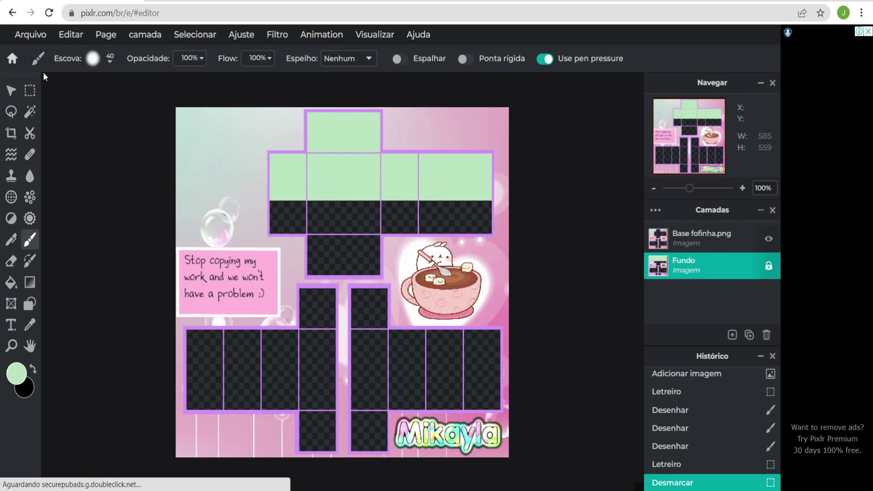
{"action": "left_click", "coordinate": [30, 90]}
{"action": "left_click_drag", "start_coordinate": [186, 280], "coordinate": [340, 405]}
{"action": "left_click", "coordinate": [176, 296]}
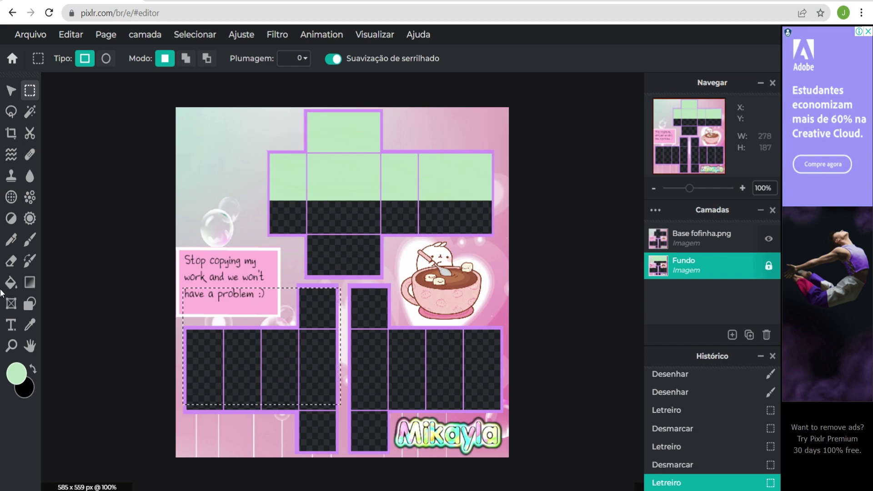
- Paint the selected left sleeve panels pale green with the Brush
{"action": "left_click", "coordinate": [29, 240]}
{"action": "mouse_move", "coordinate": [268, 337]}
{"action": "left_mouse_down"}
{"action": "mouse_move", "coordinate": [300, 339]}
{"action": "mouse_move", "coordinate": [318, 298]}
{"action": "left_mouse_up"}
{"action": "mouse_move", "coordinate": [117, 309]}
{"action": "left_mouse_down"}
{"action": "mouse_move", "coordinate": [259, 295]}
{"action": "mouse_move", "coordinate": [367, 316]}
{"action": "mouse_move", "coordinate": [339, 323]}
{"action": "mouse_move", "coordinate": [443, 284]}
{"action": "mouse_move", "coordinate": [334, 329]}
{"action": "mouse_move", "coordinate": [371, 346]}
{"action": "mouse_move", "coordinate": [147, 359]}
{"action": "mouse_move", "coordinate": [146, 379]}
{"action": "mouse_move", "coordinate": [71, 386]}
{"action": "mouse_move", "coordinate": [364, 411]}
{"action": "mouse_move", "coordinate": [266, 392]}
{"action": "mouse_move", "coordinate": [291, 393]}
{"action": "mouse_move", "coordinate": [214, 366]}
{"action": "mouse_move", "coordinate": [303, 366]}
{"action": "left_mouse_up"}
- Marquee-select a rectangle of about 279 × 178 px over the upper part of the right sleeve panels
{"action": "left_click", "coordinate": [30, 90]}
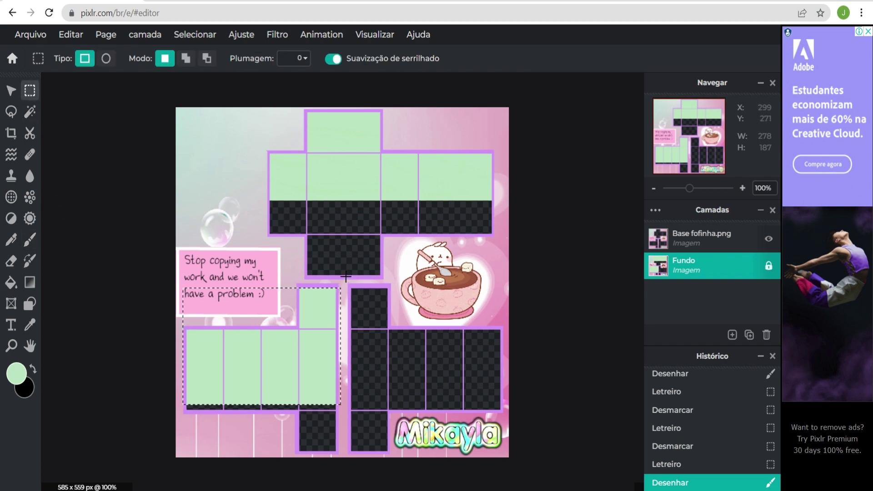
{"action": "left_click_drag", "start_coordinate": [343, 282], "coordinate": [503, 409]}
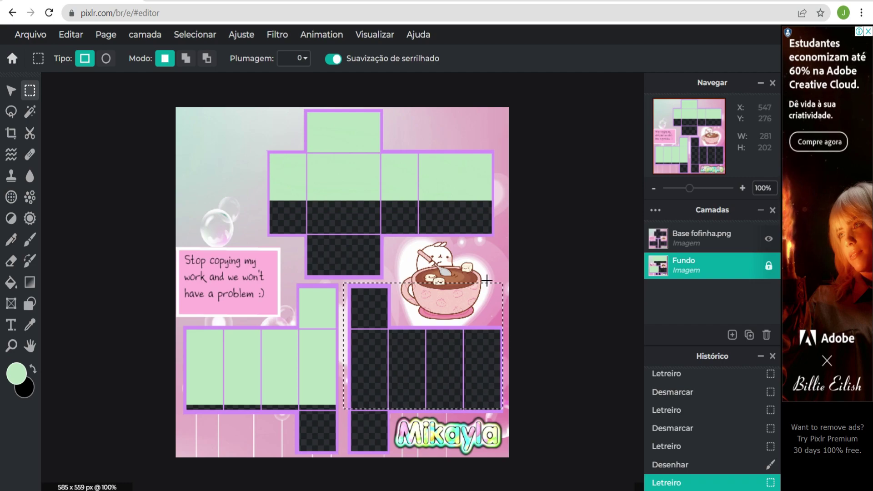
{"action": "left_click_drag", "start_coordinate": [486, 286], "coordinate": [510, 292]}
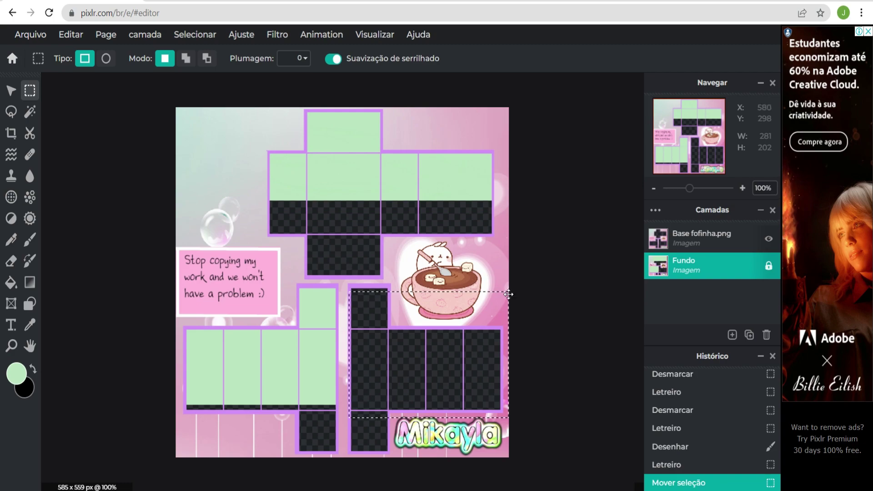
{"action": "left_click", "coordinate": [540, 299]}
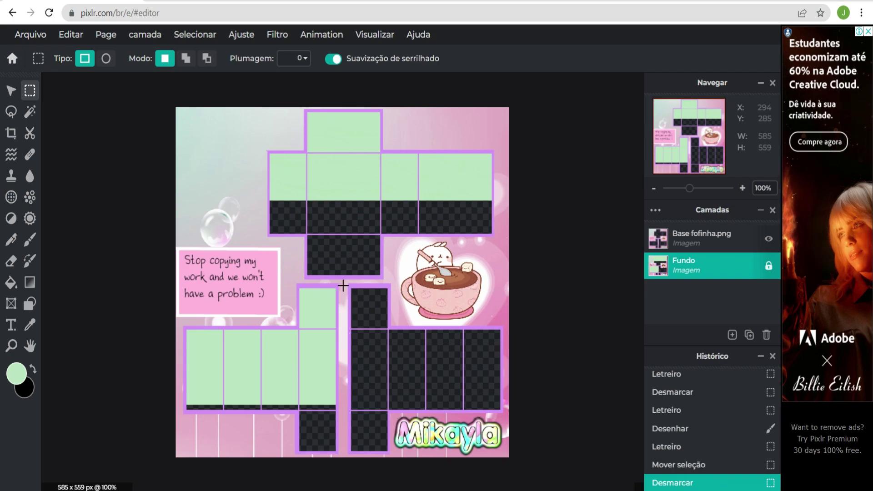
{"action": "left_click_drag", "start_coordinate": [347, 283], "coordinate": [504, 394]}
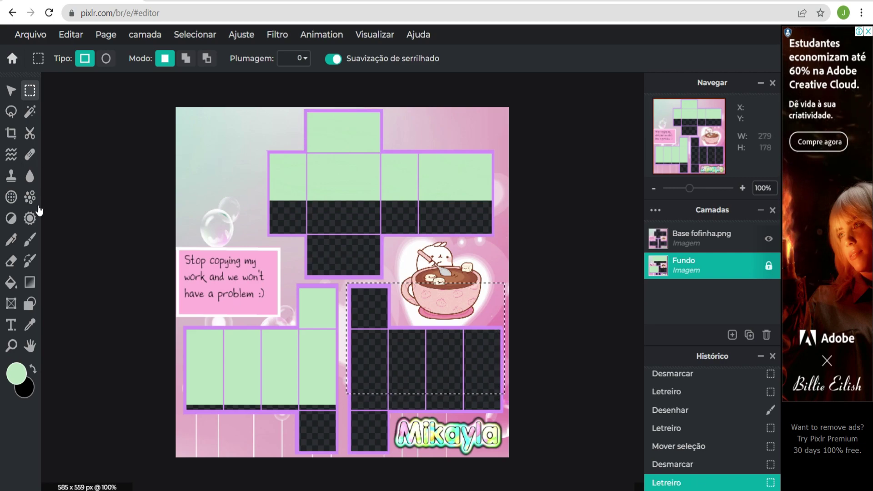
- Paint the selected right sleeve panels pale green with the Brush
{"action": "left_click", "coordinate": [29, 239]}
{"action": "mouse_move", "coordinate": [473, 335]}
{"action": "left_mouse_down"}
{"action": "mouse_move", "coordinate": [364, 331]}
{"action": "mouse_move", "coordinate": [363, 300]}
{"action": "mouse_move", "coordinate": [322, 281]}
{"action": "mouse_move", "coordinate": [308, 300]}
{"action": "mouse_move", "coordinate": [156, 335]}
{"action": "mouse_move", "coordinate": [334, 295]}
{"action": "left_mouse_up"}
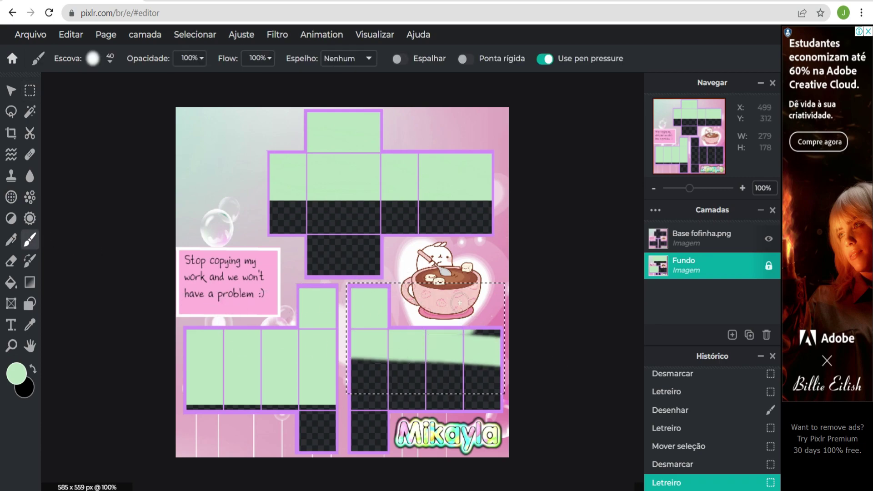
{"action": "mouse_move", "coordinate": [459, 302]}
{"action": "left_mouse_down"}
{"action": "mouse_move", "coordinate": [319, 346]}
{"action": "mouse_move", "coordinate": [322, 355]}
{"action": "mouse_move", "coordinate": [290, 366]}
{"action": "mouse_move", "coordinate": [297, 381]}
{"action": "mouse_move", "coordinate": [446, 371]}
{"action": "mouse_move", "coordinate": [494, 391]}
{"action": "left_mouse_up"}
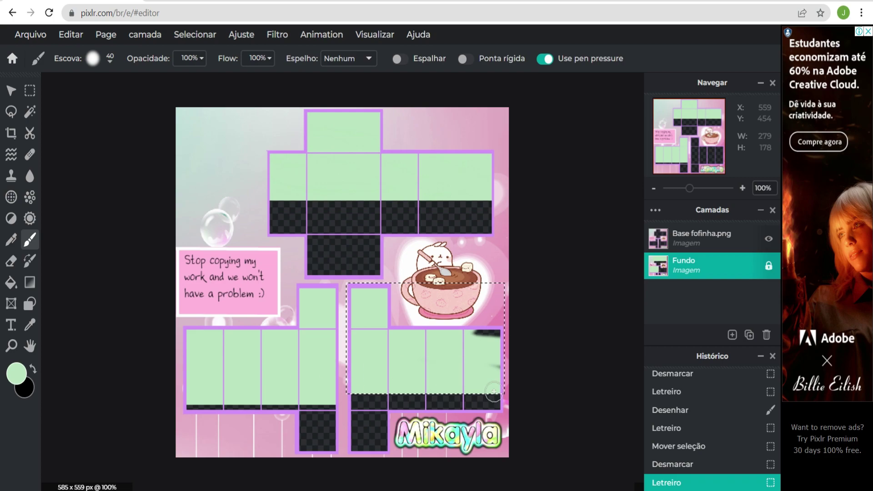
{"action": "mouse_move", "coordinate": [583, 351]}
{"action": "left_mouse_down"}
{"action": "mouse_move", "coordinate": [260, 349]}
{"action": "mouse_move", "coordinate": [52, 168]}
{"action": "left_mouse_up"}
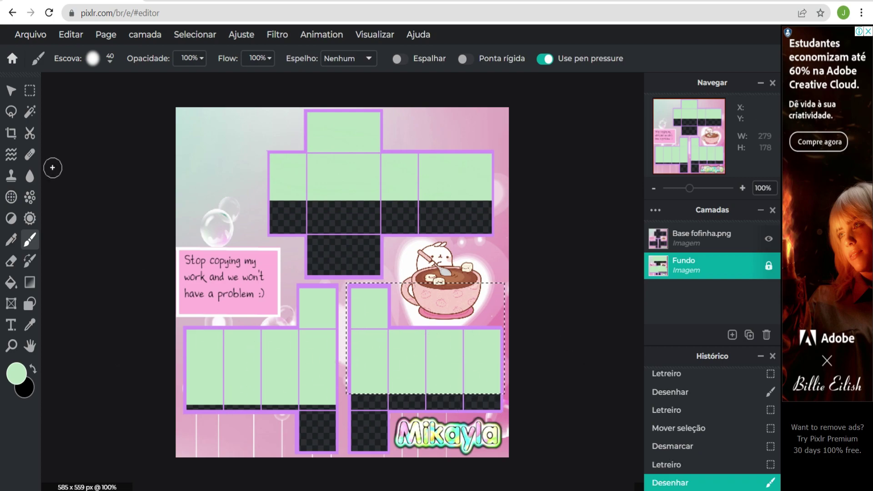
- Marquee-select a strip of about 266 × 10 px along the left sleeve's lower edge and switch the foreground colour to black
{"action": "left_click", "coordinate": [30, 91]}
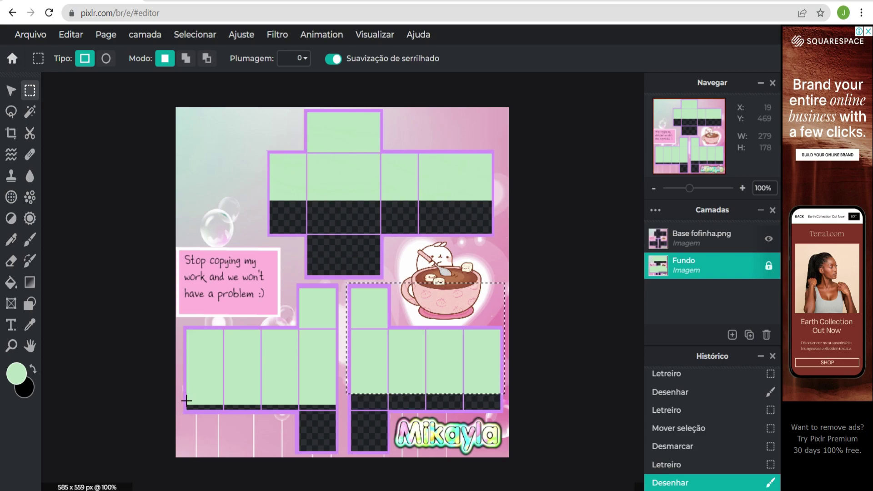
{"action": "left_click_drag", "start_coordinate": [185, 401], "coordinate": [335, 408]}
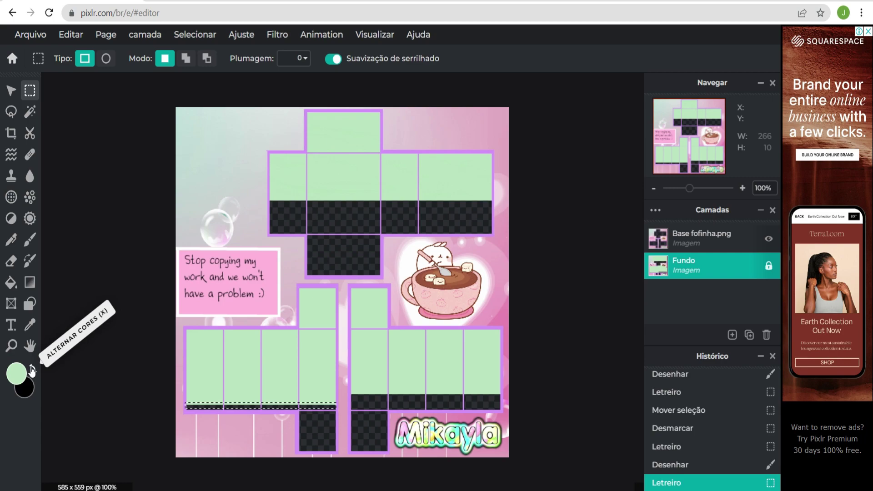
{"action": "key", "text": "x"}
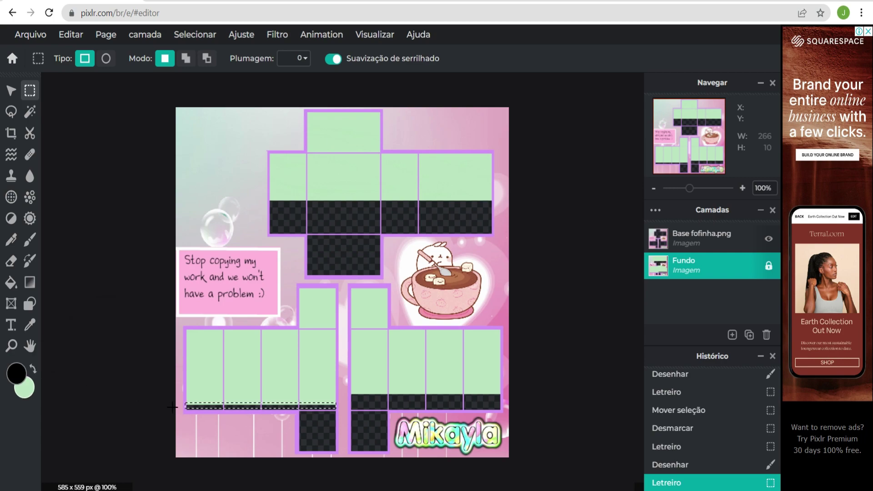
- Paint the selected strip along the left sleeve's lower edge black with the Brush
{"action": "left_click", "coordinate": [29, 239]}
{"action": "left_click_drag", "start_coordinate": [171, 408], "coordinate": [337, 408]}
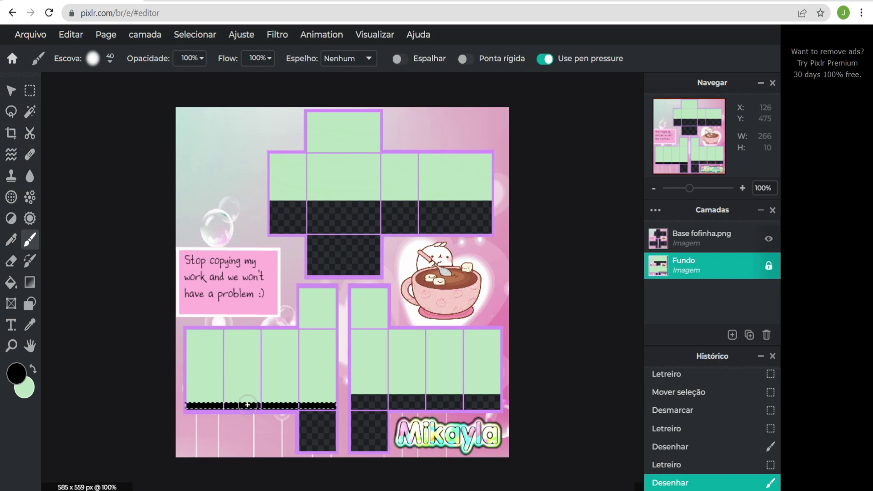
- Move the strip selection to the lower edge of the right sleeve's green area and paint it black with the Brush
{"action": "left_click", "coordinate": [30, 91]}
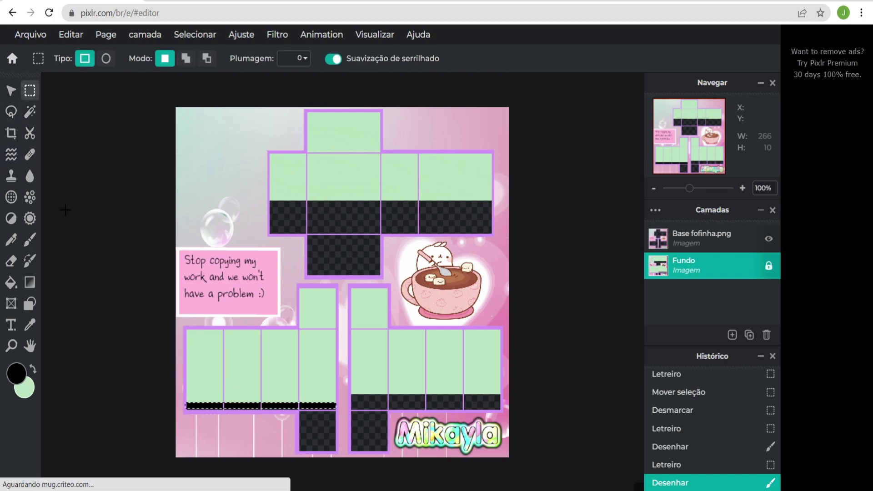
{"action": "left_click", "coordinate": [10, 90]}
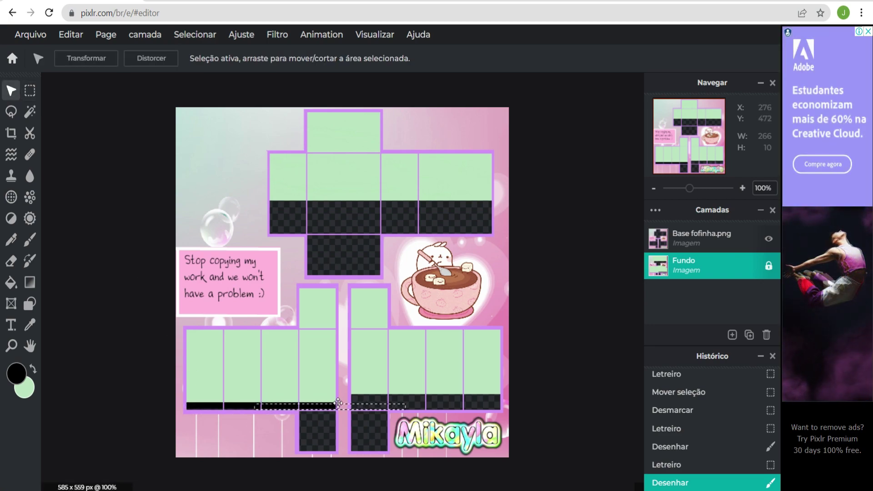
{"action": "mouse_move", "coordinate": [267, 403]}
{"action": "left_mouse_down"}
{"action": "mouse_move", "coordinate": [407, 403]}
{"action": "mouse_move", "coordinate": [430, 394]}
{"action": "left_mouse_up"}
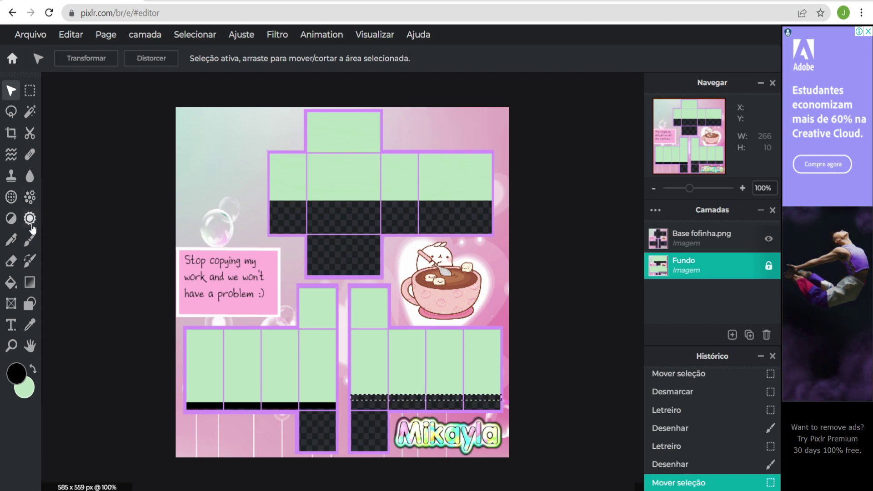
{"action": "left_click", "coordinate": [30, 239]}
{"action": "left_click_drag", "start_coordinate": [346, 398], "coordinate": [501, 397]}
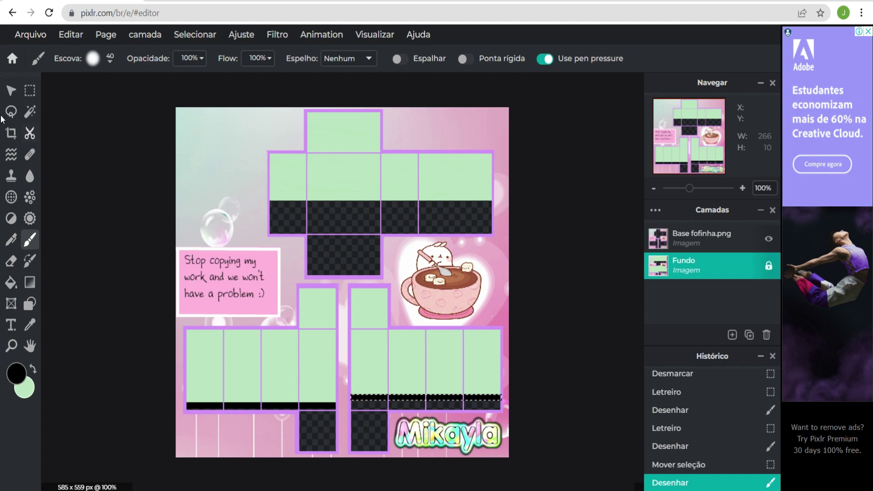
- Marquee-select a strip of about 391 × 15 px across the lower edge of the torso's green area
{"action": "left_click", "coordinate": [11, 90]}
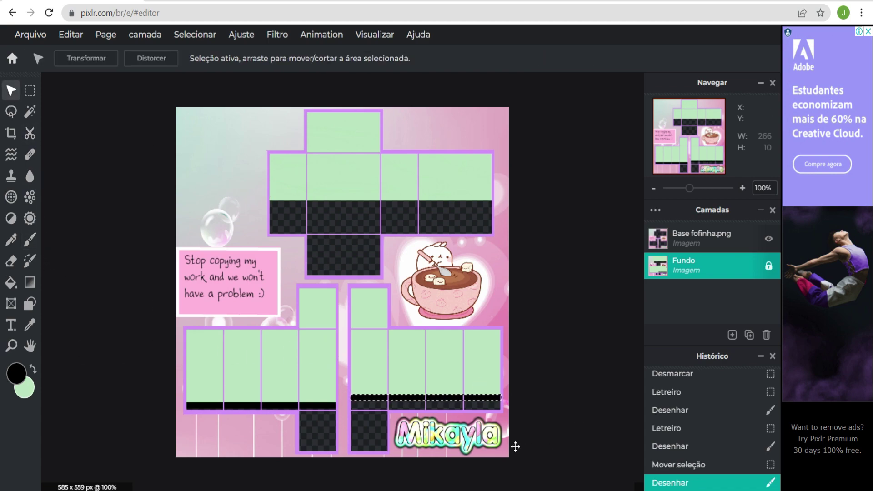
{"action": "left_click", "coordinate": [30, 89]}
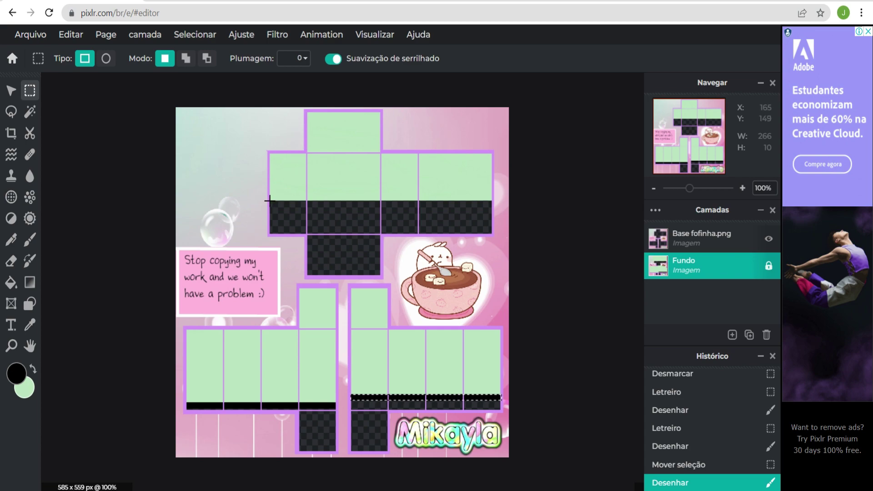
{"action": "left_click_drag", "start_coordinate": [269, 197], "coordinate": [491, 206]}
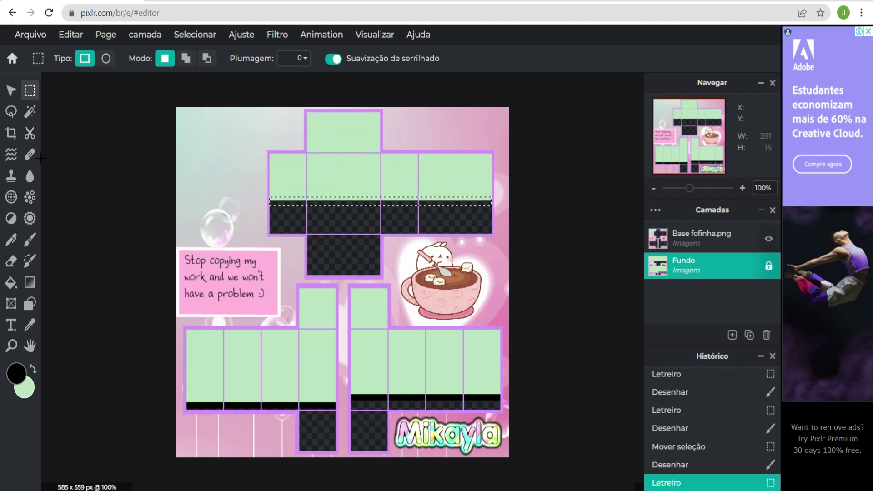
- Paint the selected torso strip black with the Brush and clear the selection
{"action": "left_click", "coordinate": [30, 240]}
{"action": "left_click_drag", "start_coordinate": [248, 196], "coordinate": [478, 208]}
{"action": "mouse_move", "coordinate": [409, 201]}
{"action": "left_mouse_down"}
{"action": "mouse_move", "coordinate": [273, 197]}
{"action": "mouse_move", "coordinate": [278, 205]}
{"action": "mouse_move", "coordinate": [521, 191]}
{"action": "mouse_move", "coordinate": [501, 193]}
{"action": "left_mouse_up"}
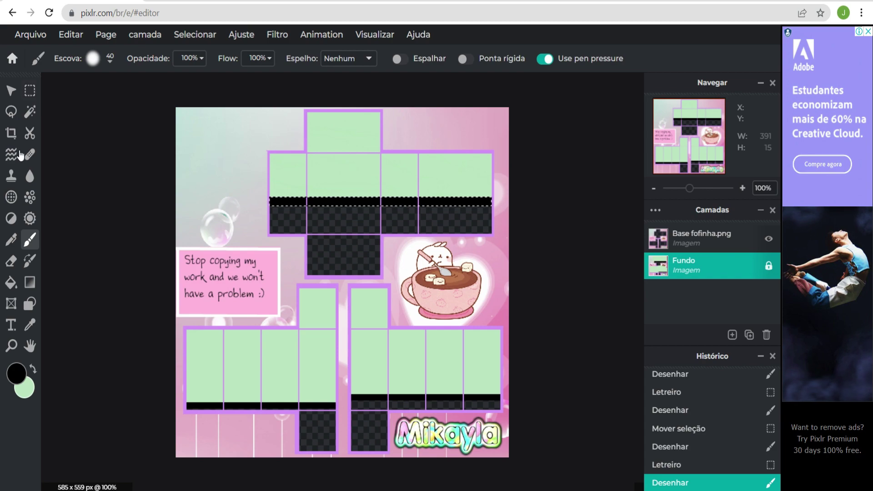
{"action": "key", "text": "v"}
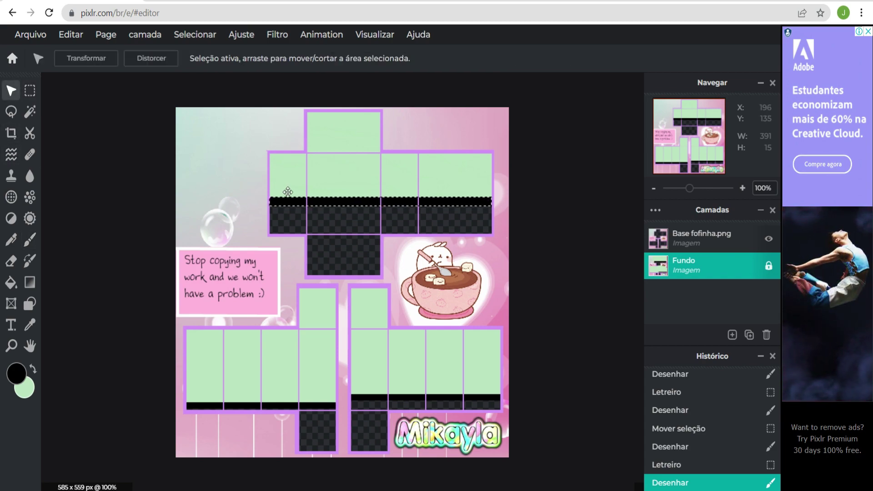
{"action": "left_click", "coordinate": [29, 91]}
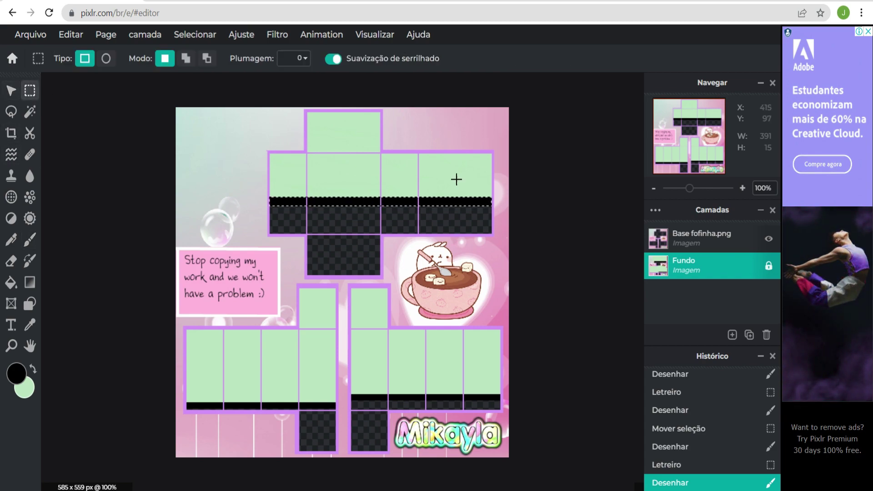
{"action": "left_click", "coordinate": [548, 144]}
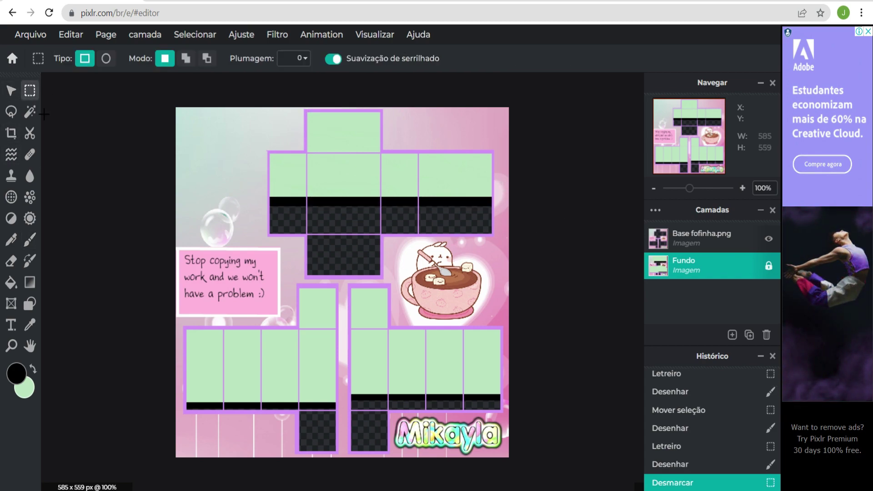
{"action": "left_click", "coordinate": [11, 93]}
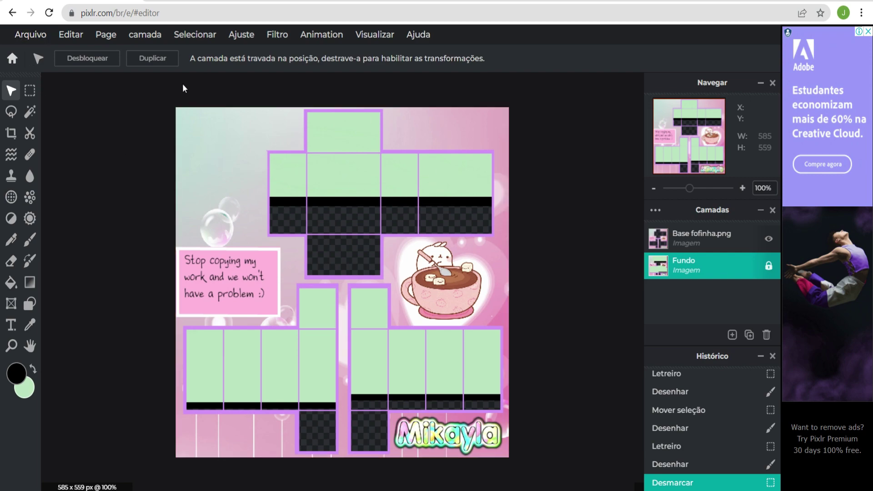
{"action": "left_click", "coordinate": [23, 33]}
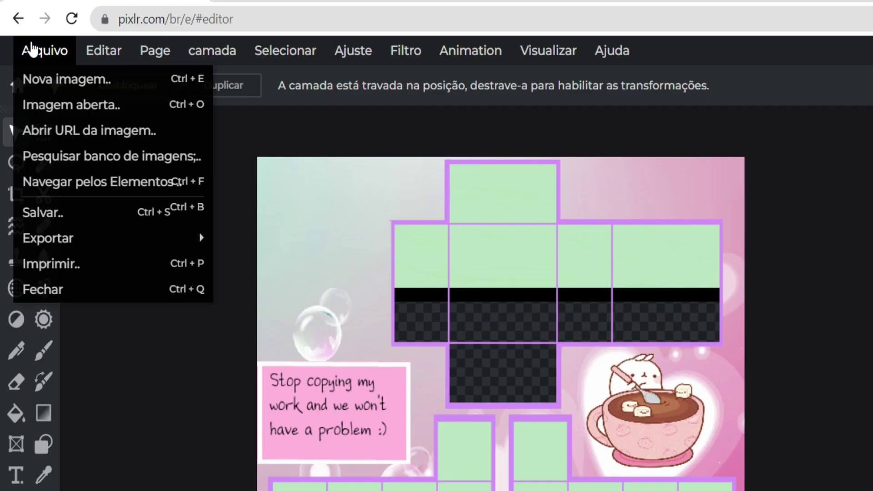
{"action": "mouse_move", "coordinate": [69, 237]}
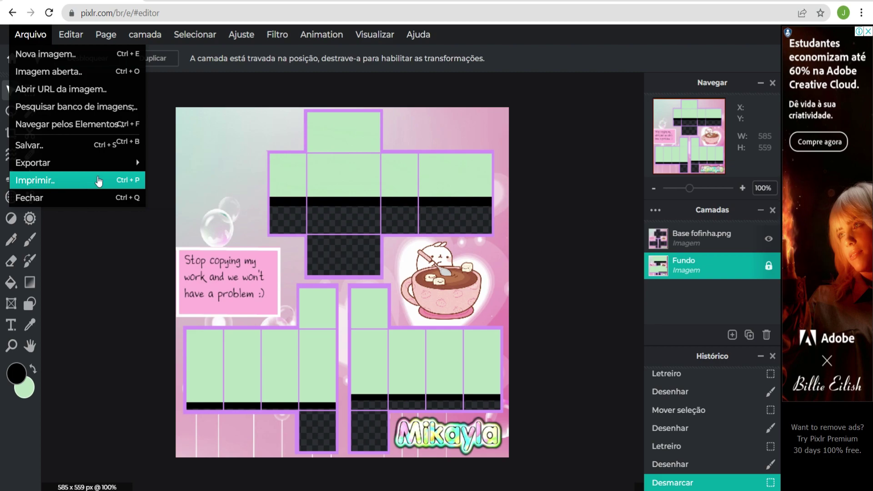
{"action": "mouse_move", "coordinate": [86, 176]}
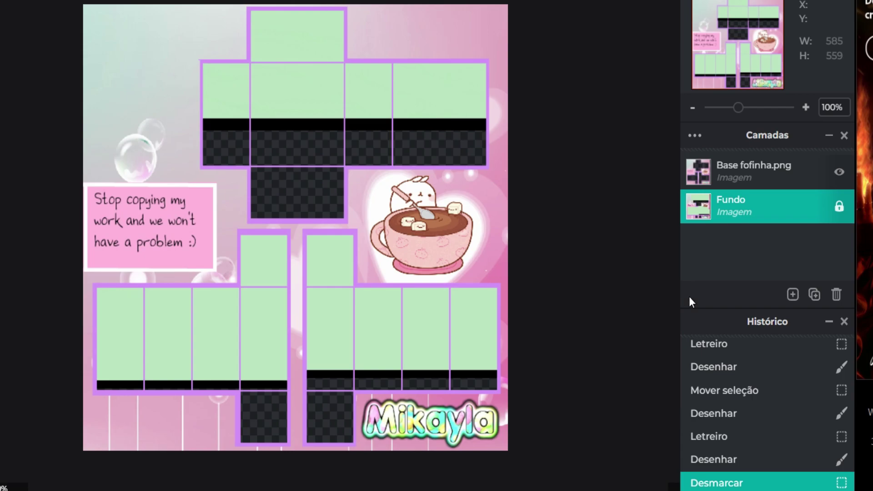
- Add a text layer above the Fundo layer and remove its placeholder text
{"action": "left_click", "coordinate": [732, 334]}
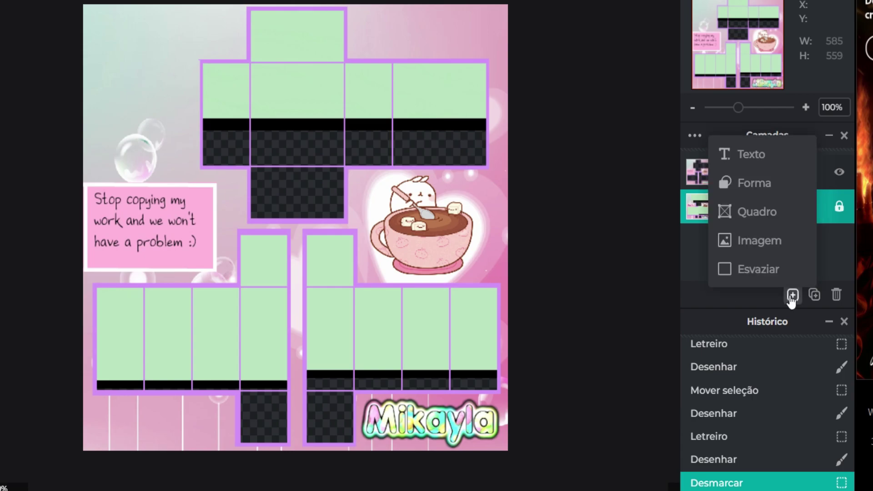
{"action": "left_click", "coordinate": [792, 295]}
{"action": "left_click", "coordinate": [490, 199]}
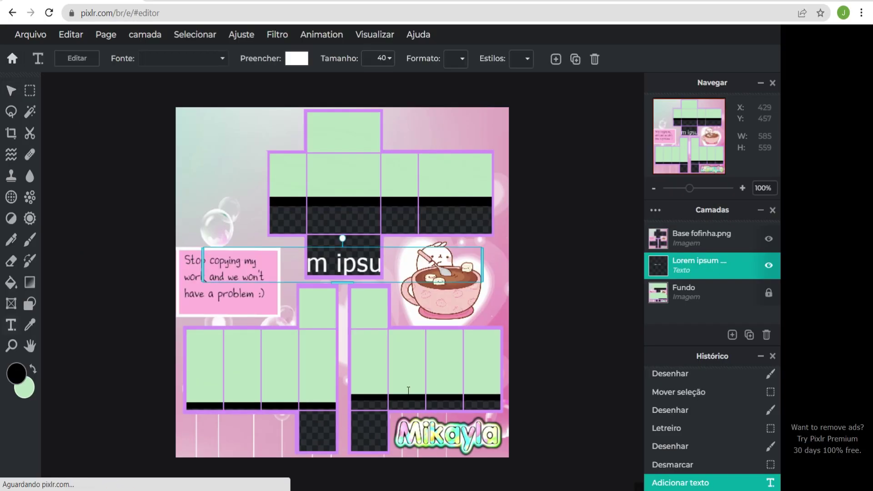
{"action": "double_click", "coordinate": [381, 269]}
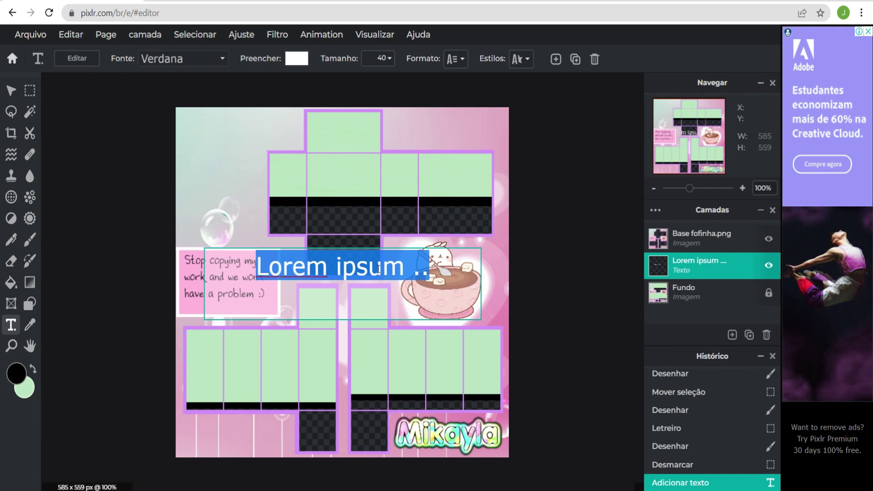
{"action": "key", "text": "BackSpace"}
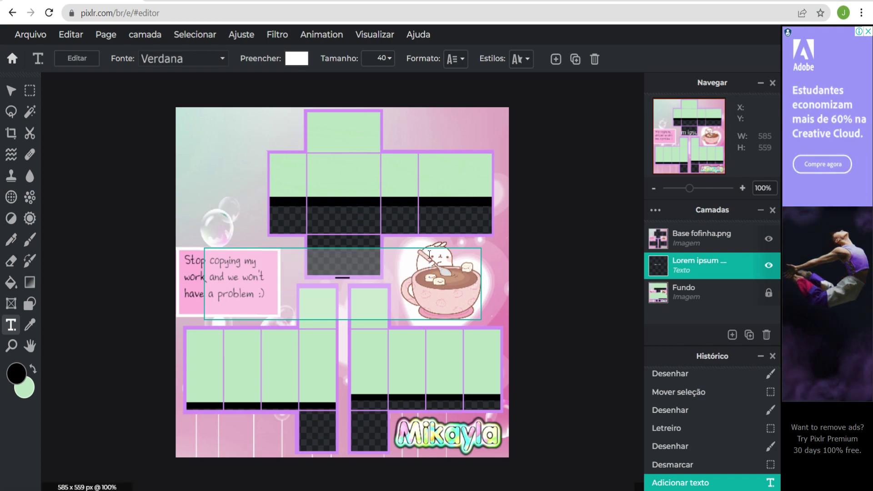
- Shrink the text box, place it on the front torso panel and set its text to a single period
{"action": "left_click", "coordinate": [573, 278]}
{"action": "left_click_drag", "start_coordinate": [481, 260], "coordinate": [338, 244]}
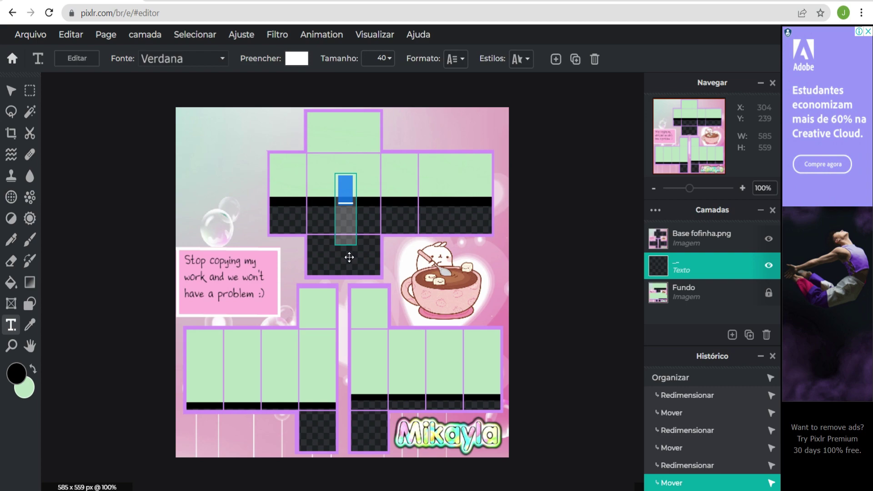
{"action": "type", "text": ">"}
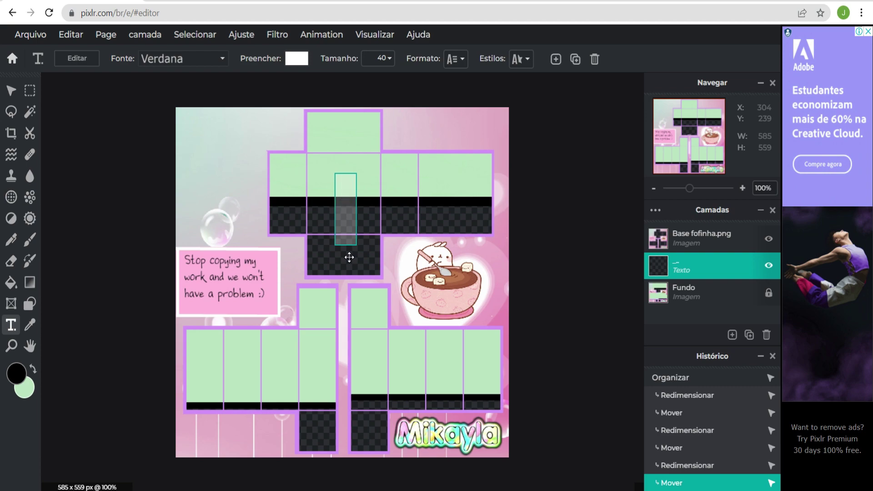
{"action": "left_click", "coordinate": [565, 201]}
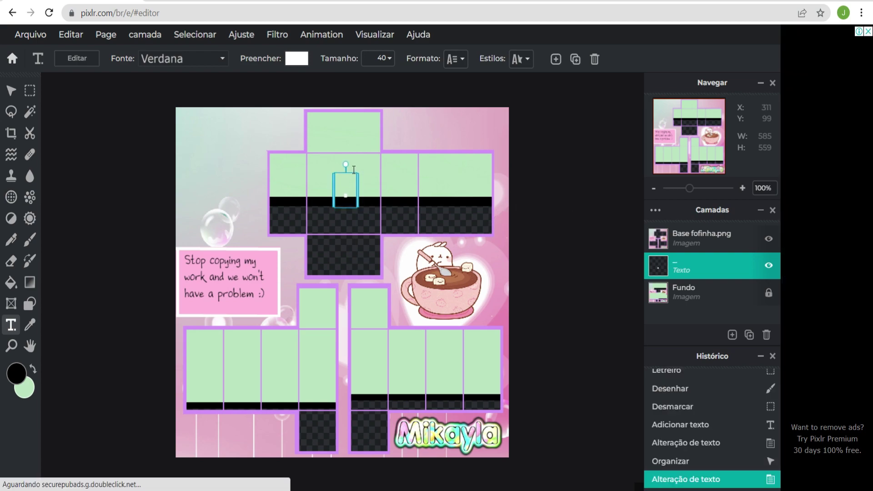
{"action": "left_click_drag", "start_coordinate": [356, 176], "coordinate": [363, 177]}
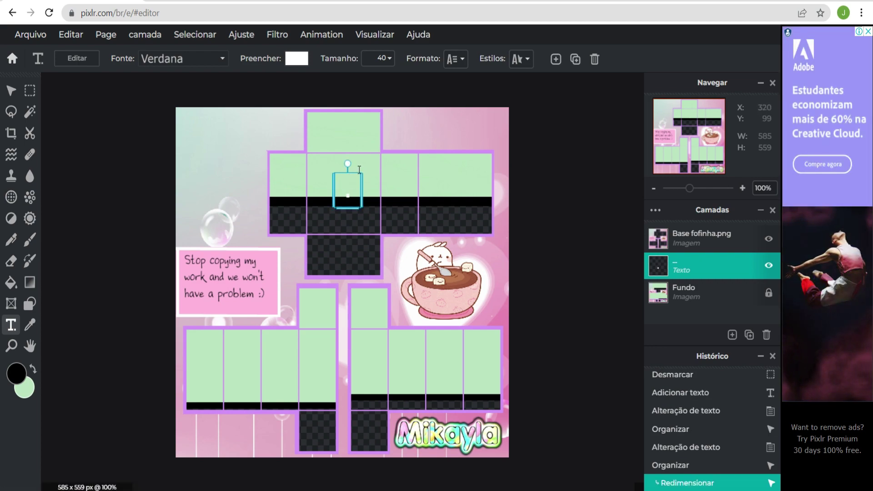
- Set the period's text size to 13
{"action": "double_click", "coordinate": [353, 195]}
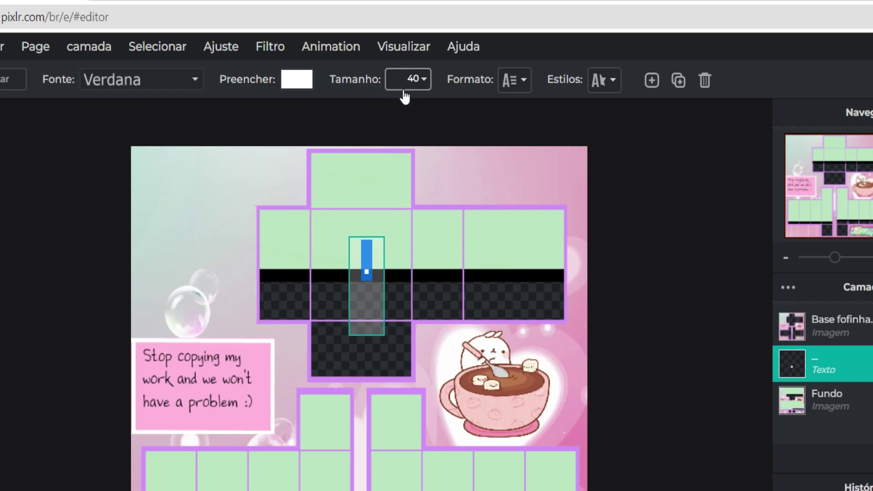
{"action": "left_click", "coordinate": [418, 84]}
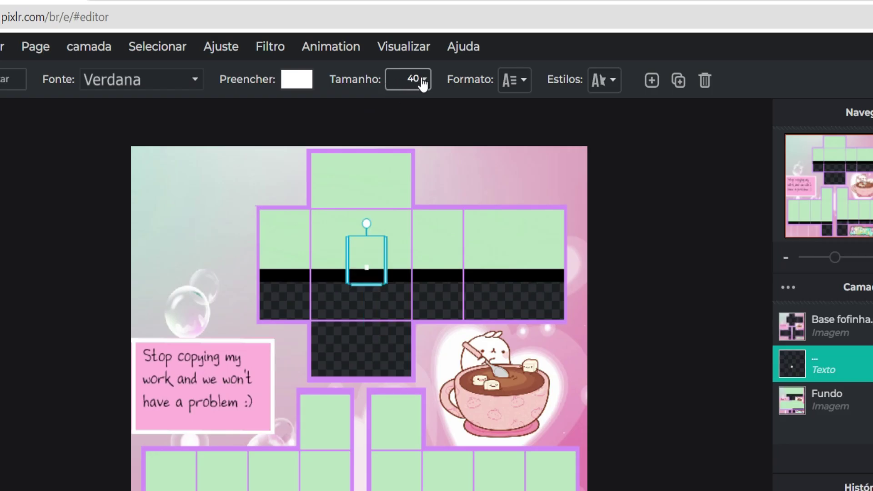
{"action": "left_click", "coordinate": [423, 84]}
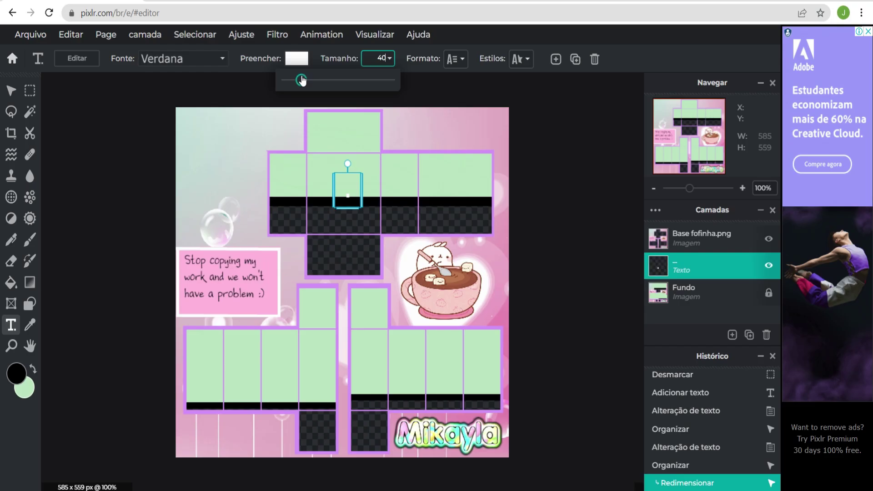
{"action": "left_click_drag", "start_coordinate": [301, 80], "coordinate": [291, 80]}
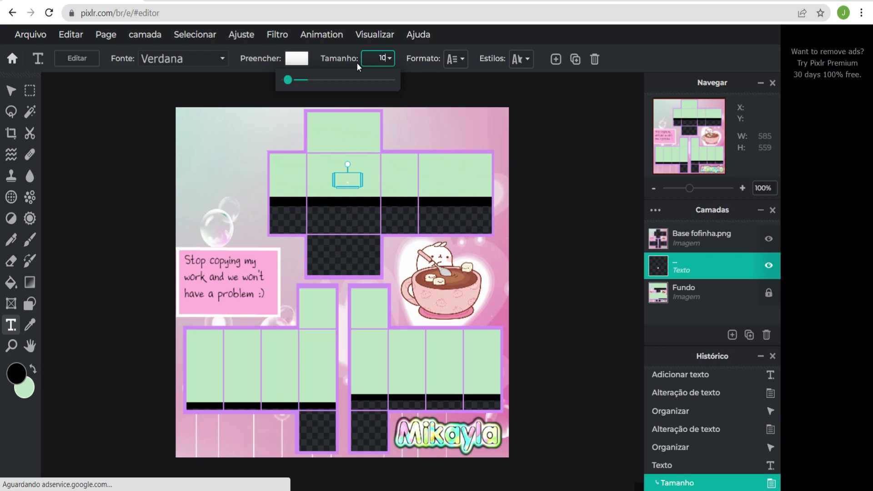
{"action": "type", "text": "100"}
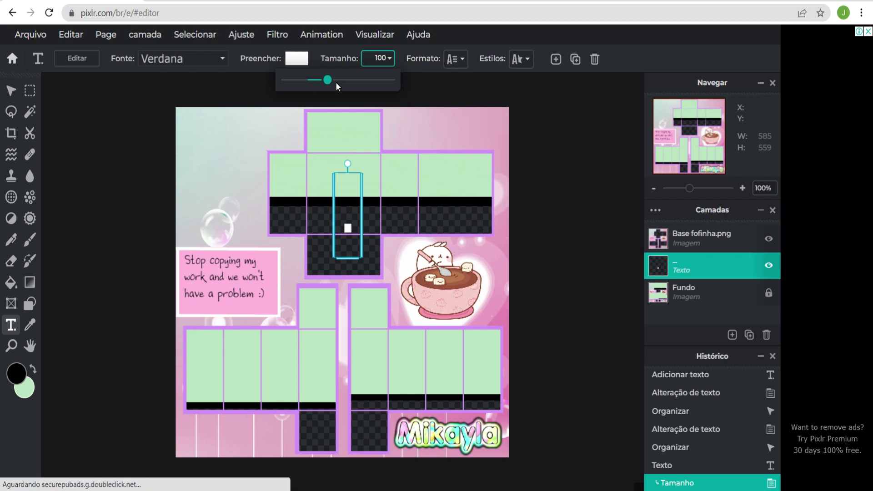
{"action": "key", "text": "BackSpace"}
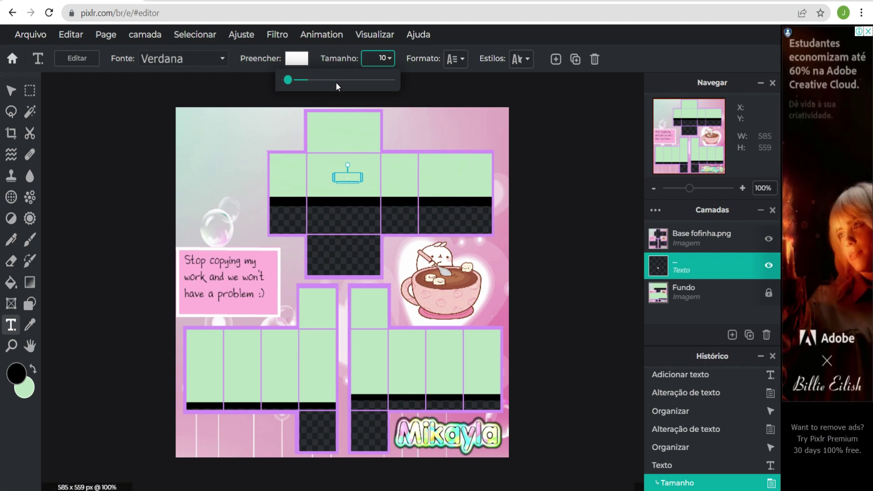
{"action": "key", "text": "BackSpace"}
{"action": "type", "text": "2"}
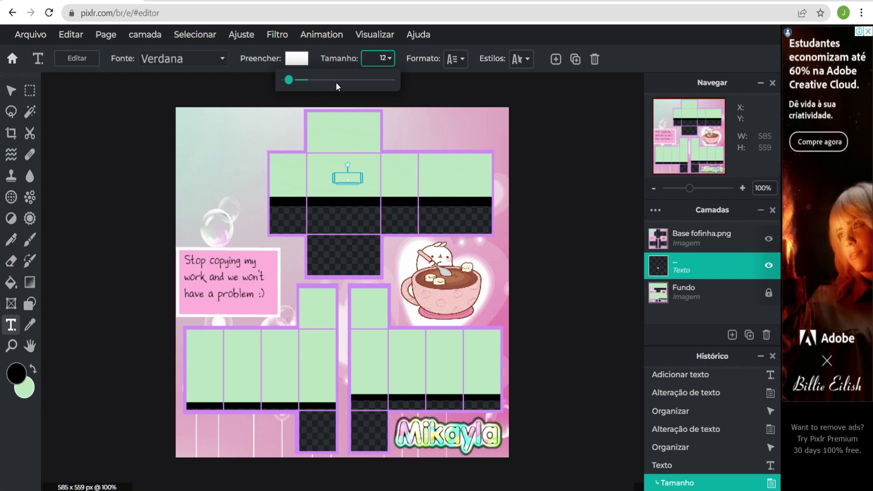
{"action": "key", "text": "BackSpace"}
{"action": "type", "text": "3"}
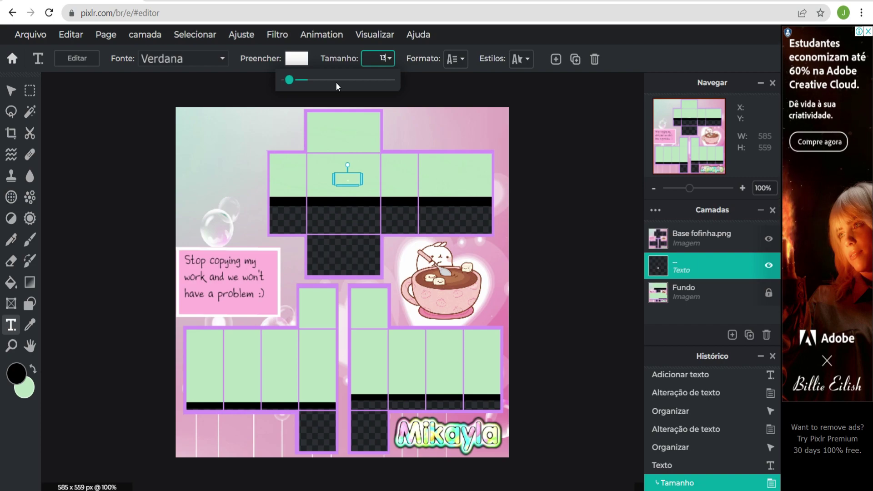
{"action": "key", "text": "Return"}
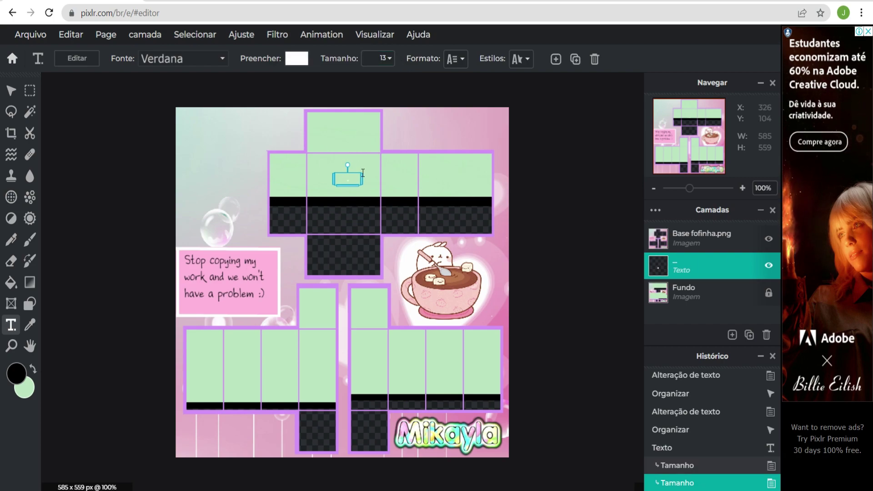
- Reposition the period's text box across the torso panels with the Arrange tool
{"action": "left_click", "coordinate": [12, 91]}
{"action": "mouse_move", "coordinate": [349, 169]}
{"action": "left_mouse_down"}
{"action": "mouse_move", "coordinate": [359, 172]}
{"action": "mouse_move", "coordinate": [353, 165]}
{"action": "left_mouse_up"}
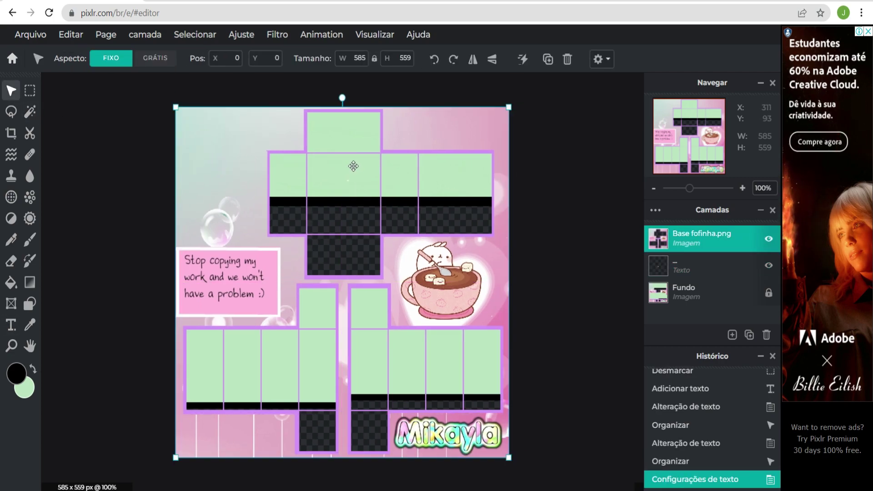
{"action": "left_click", "coordinate": [695, 266]}
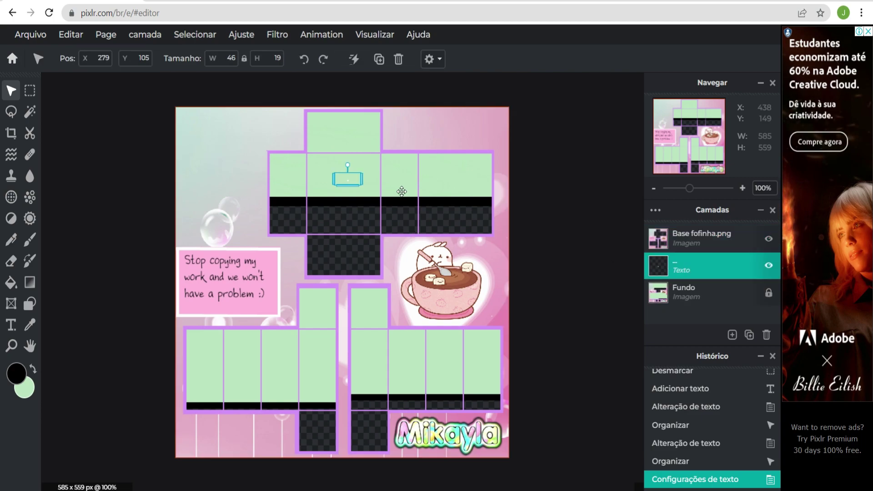
{"action": "left_click_drag", "start_coordinate": [363, 179], "coordinate": [420, 176]}
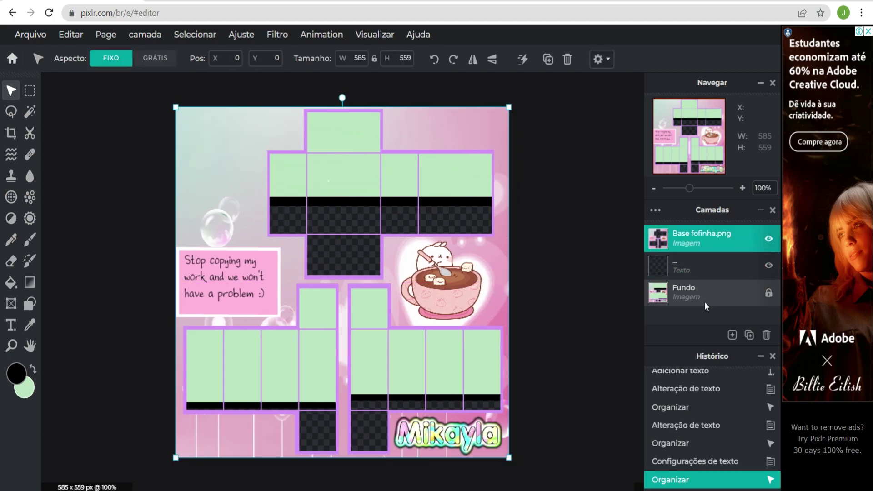
{"action": "left_click", "coordinate": [704, 267]}
{"action": "left_click_drag", "start_coordinate": [450, 181], "coordinate": [531, 189]}
{"action": "left_click", "coordinate": [581, 200]}
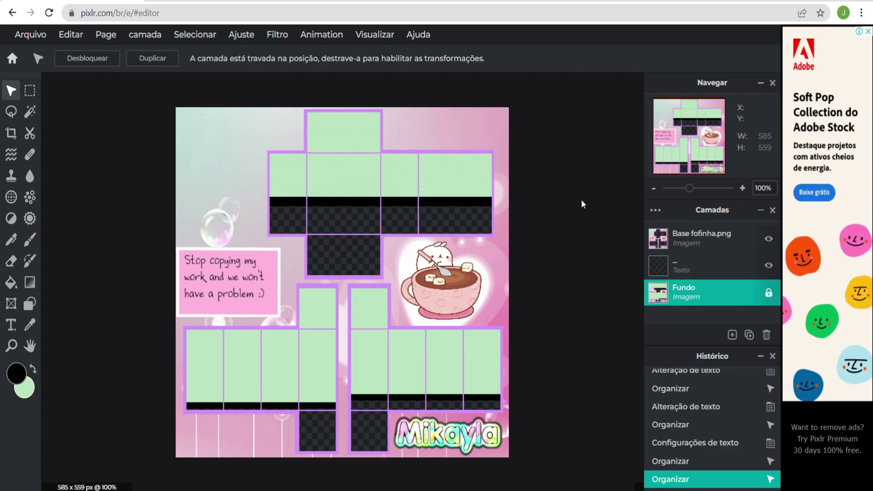
- Widen the period's text box to about 386 px, starting on the front torso panel at X 237, Y 119
{"action": "left_click", "coordinate": [525, 188]}
{"action": "double_click", "coordinate": [517, 188]}
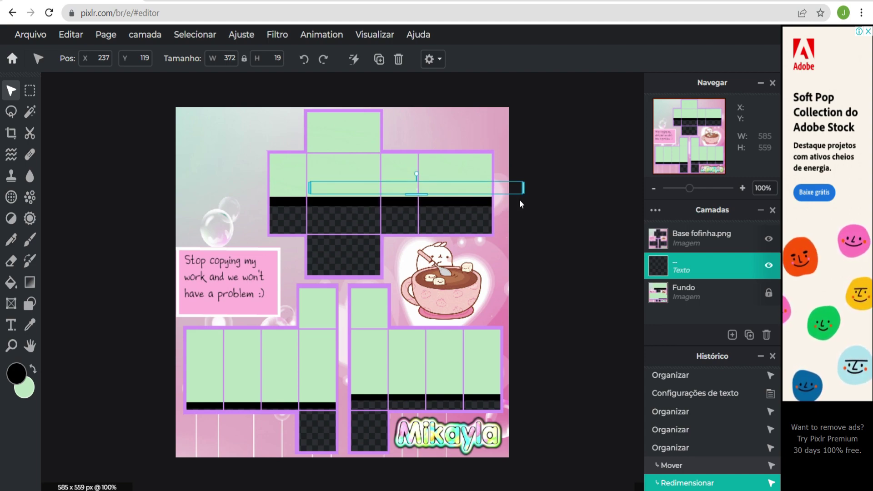
{"action": "mouse_move", "coordinate": [521, 187]}
{"action": "left_mouse_down"}
{"action": "mouse_move", "coordinate": [508, 186]}
{"action": "mouse_move", "coordinate": [528, 187]}
{"action": "left_mouse_up"}
{"action": "left_click", "coordinate": [527, 187]}
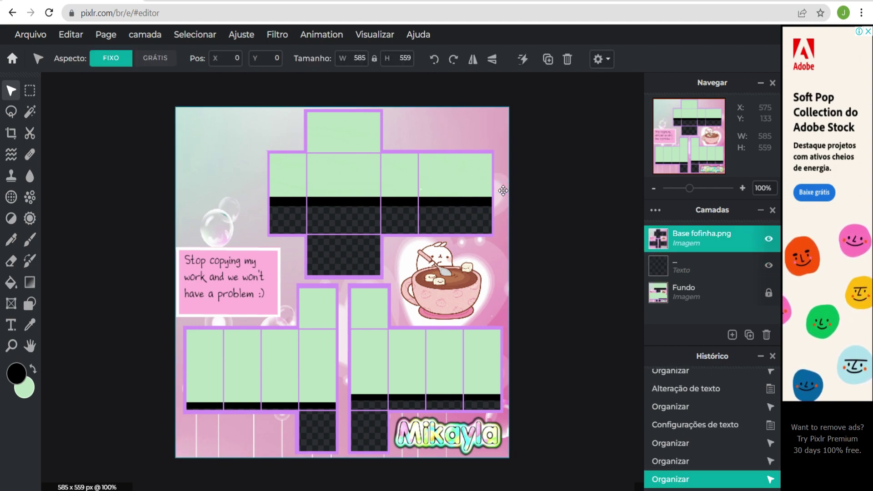
- Add a second period, spaced apart from the first, to the text layer
{"action": "left_click", "coordinate": [665, 260]}
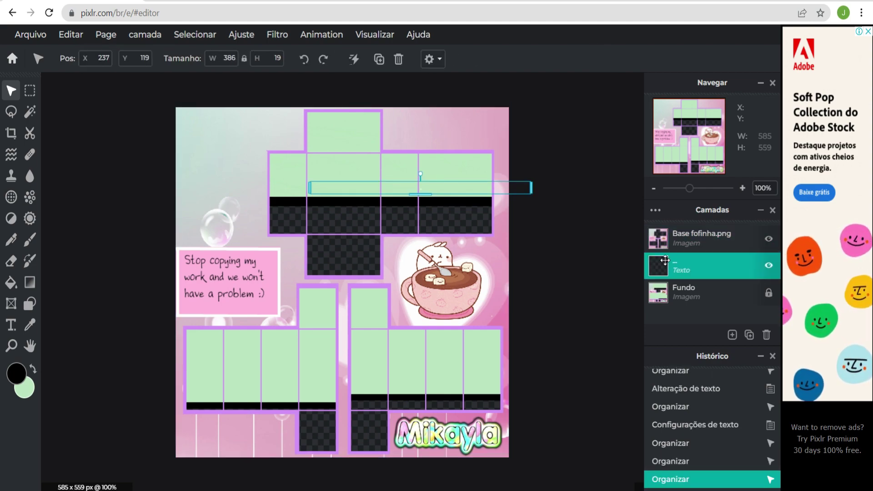
{"action": "left_click", "coordinate": [526, 187]}
{"action": "double_click", "coordinate": [517, 191]}
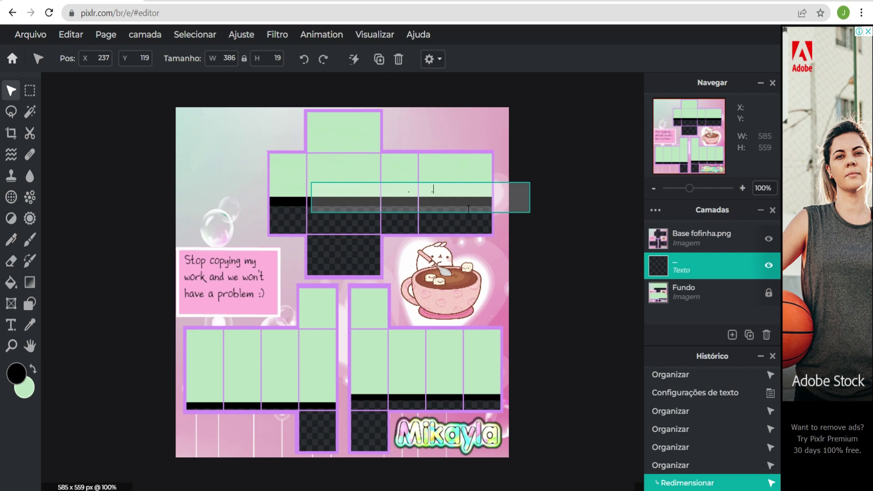
{"action": "key", "text": "Escape"}
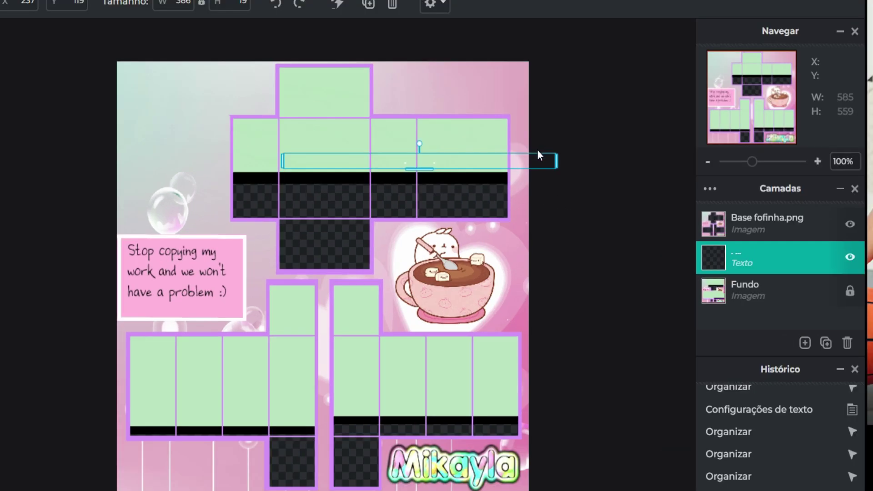
- Narrow the two-period text box to about 182 px, rotate it diagonally and place it over the front torso panel at X 202, Y 114
{"action": "left_click_drag", "start_coordinate": [538, 155], "coordinate": [357, 132]}
{"action": "left_click", "coordinate": [573, 165]}
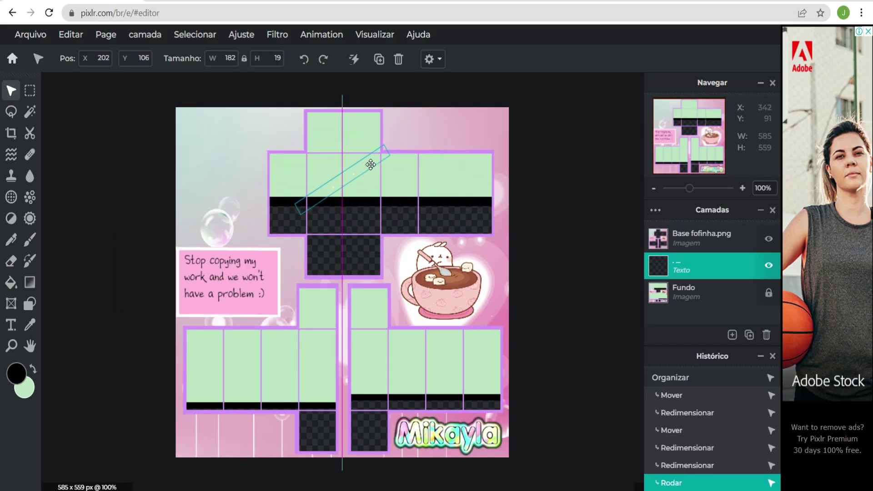
{"action": "left_click_drag", "start_coordinate": [370, 165], "coordinate": [371, 169]}
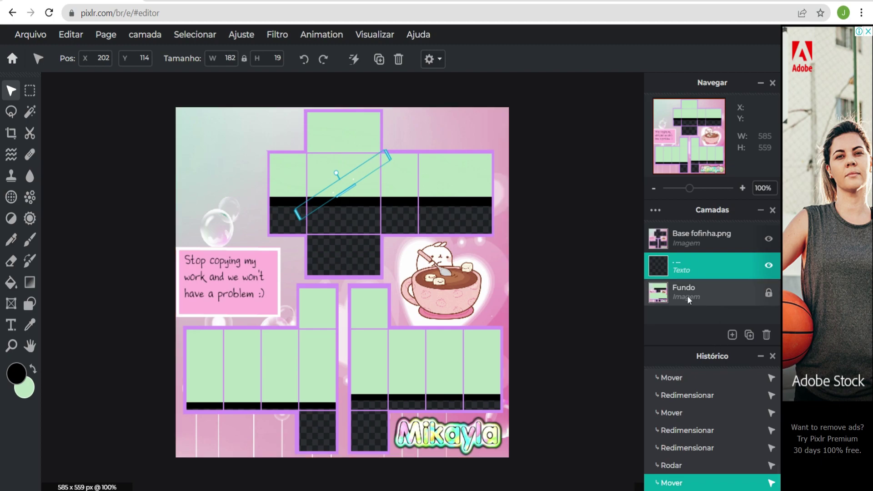
- Insert the ESTRELA image from the archive folder as a new image layer above the text layer
{"action": "left_click", "coordinate": [732, 334]}
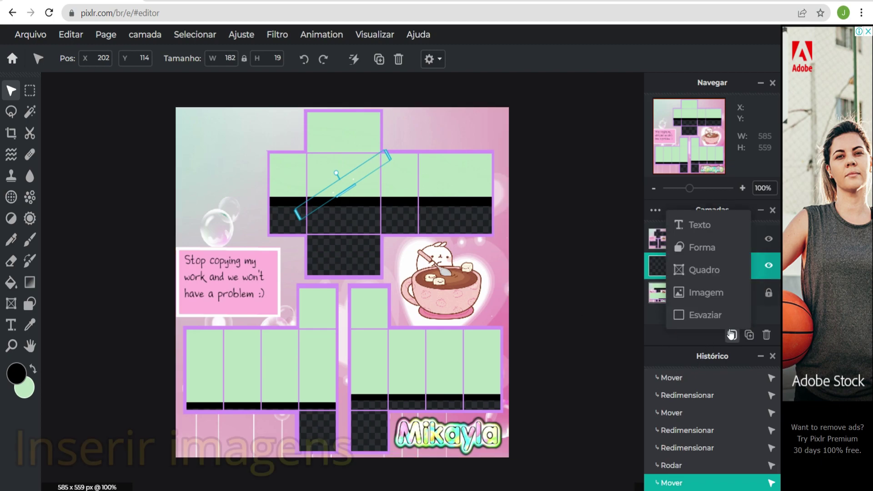
{"action": "left_click", "coordinate": [806, 317]}
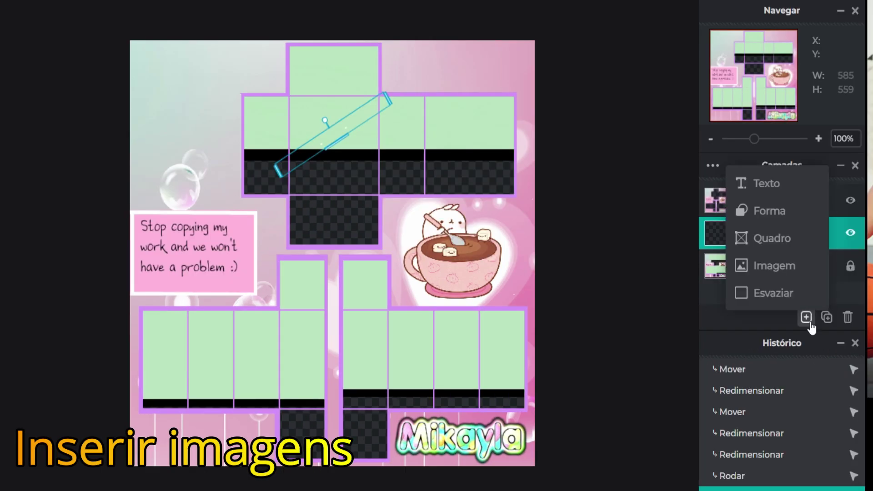
{"action": "left_click", "coordinate": [806, 317]}
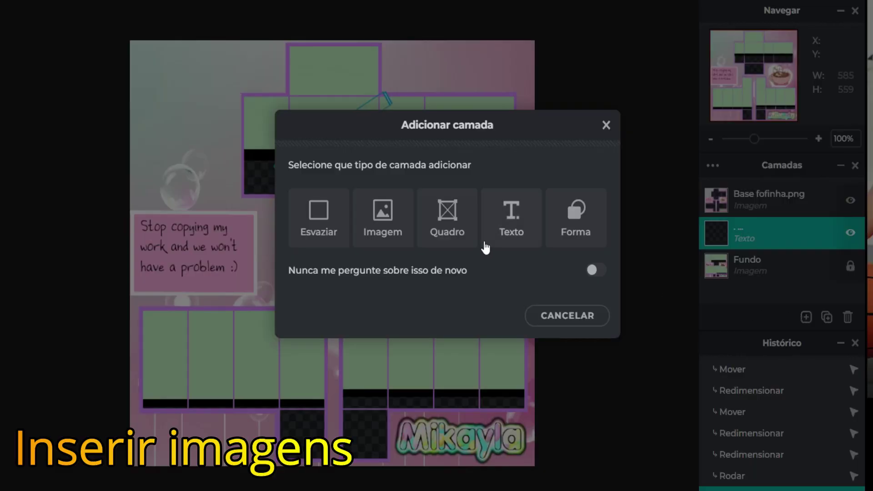
{"action": "left_click", "coordinate": [381, 237]}
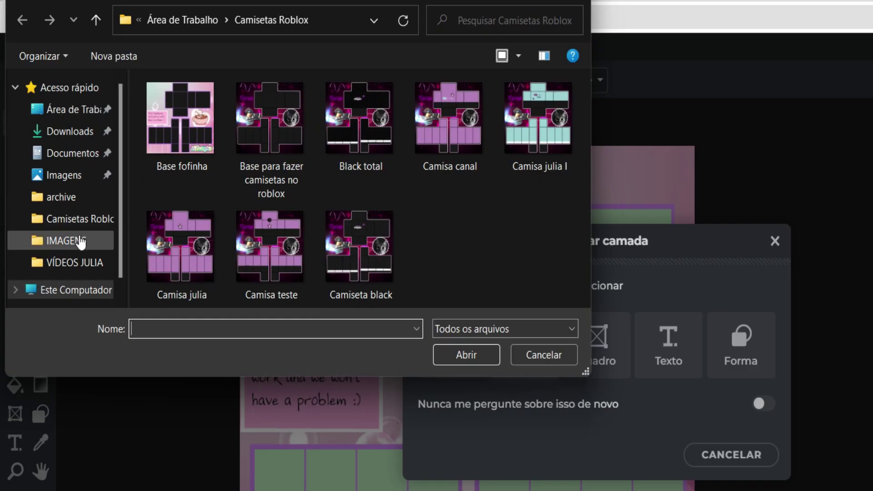
{"action": "left_click", "coordinate": [86, 197]}
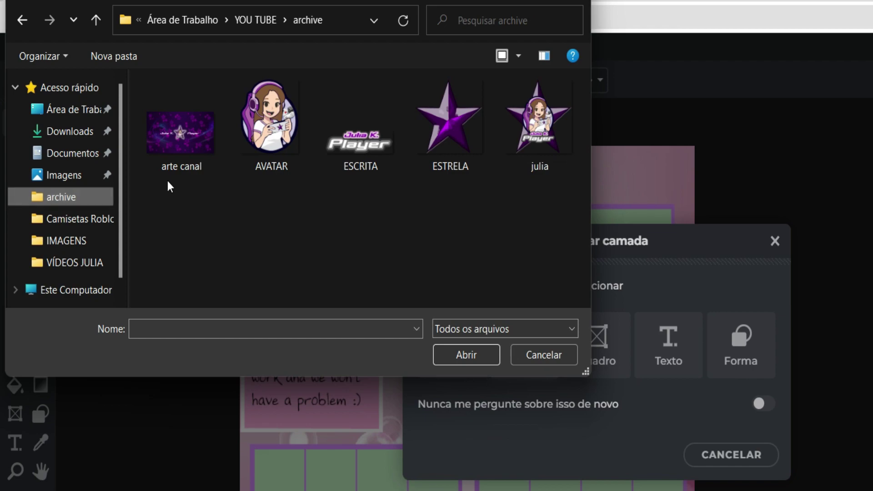
{"action": "left_click", "coordinate": [470, 140]}
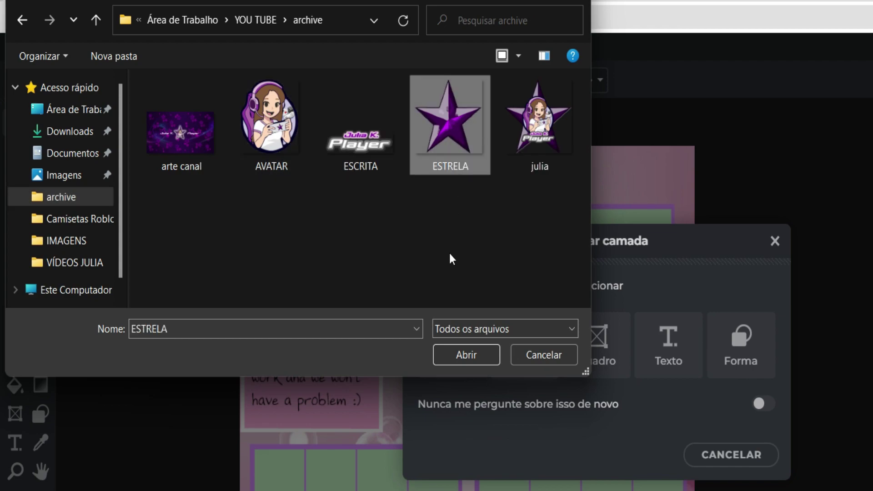
{"action": "left_click", "coordinate": [466, 357]}
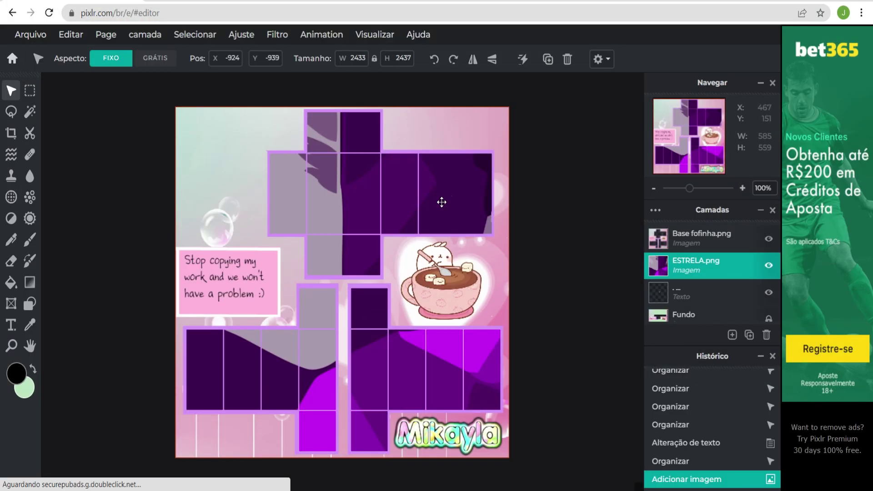
- Try to move the oversized star image down over the template
{"action": "left_click", "coordinate": [476, 193]}
{"action": "left_click_drag", "start_coordinate": [448, 263], "coordinate": [350, 258]}
{"action": "left_click", "coordinate": [473, 255]}
{"action": "left_click_drag", "start_coordinate": [473, 255], "coordinate": [497, 430]}
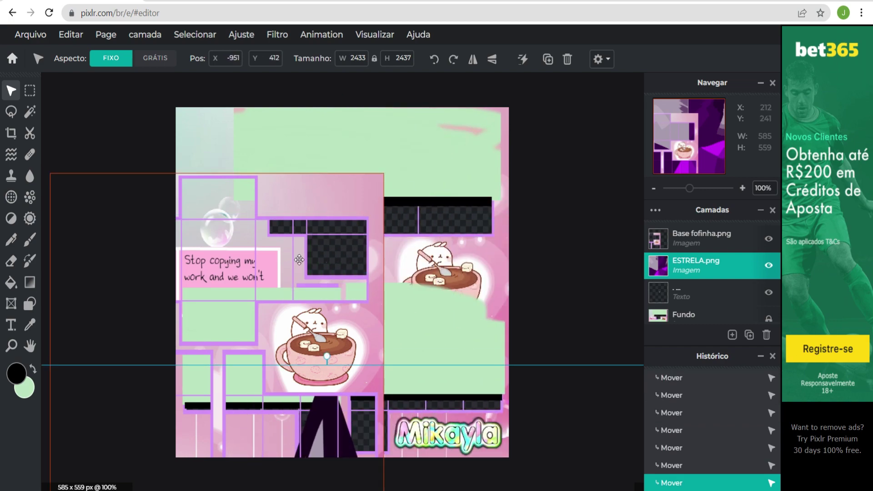
- Undo the accidental moves of the Base fofinha.png template layer
{"action": "key", "text": "ctrl+z"}
{"action": "key", "text": "ctrl+z"}
{"action": "key", "text": "ctrl+z"}
{"action": "key", "text": "ctrl+z"}
{"action": "key", "text": "ctrl+z"}
{"action": "key", "text": "ctrl+z"}
{"action": "key", "text": "ctrl+z"}
{"action": "key", "text": "ctrl+z"}
{"action": "key", "text": "ctrl+z"}
{"action": "key", "text": "ctrl+z"}
{"action": "key", "text": "ctrl+z"}
{"action": "key", "text": "ctrl+z"}
{"action": "key", "text": "ctrl+y"}
{"action": "key", "text": "ctrl+y"}
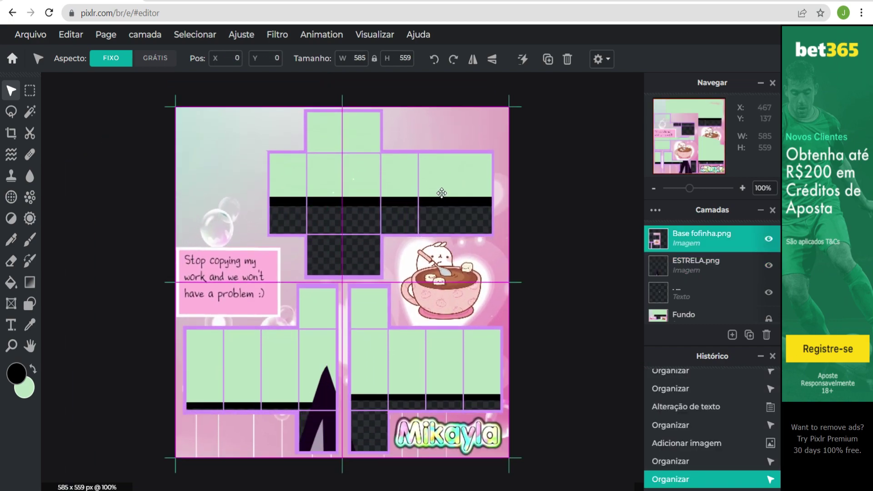
- Move the ESTRELA image until a corner is reachable and scale it down to about 1846 × 1849 px
{"action": "left_click_drag", "start_coordinate": [462, 216], "coordinate": [345, 275]}
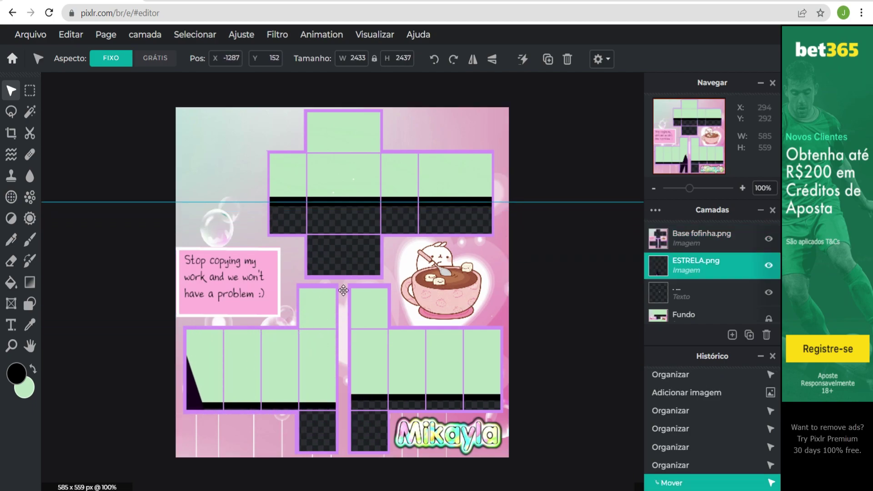
{"action": "left_click_drag", "start_coordinate": [610, 254], "coordinate": [353, 245]}
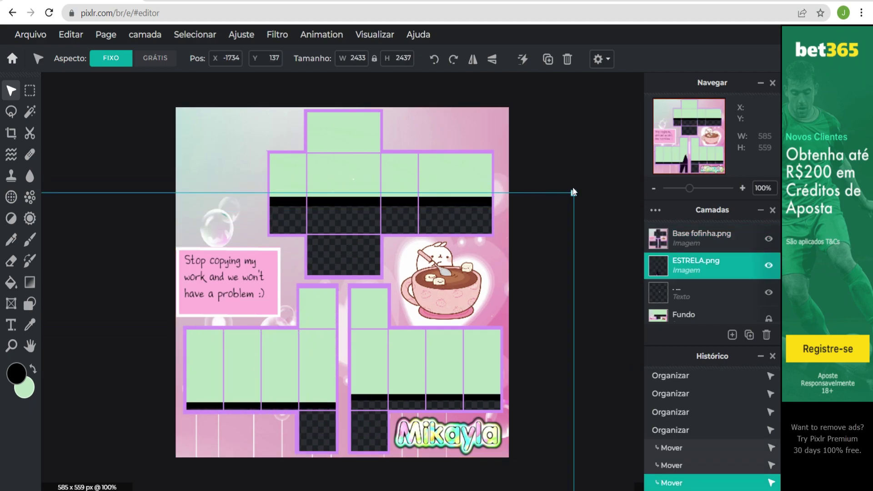
{"action": "left_click_drag", "start_coordinate": [573, 192], "coordinate": [313, 336]}
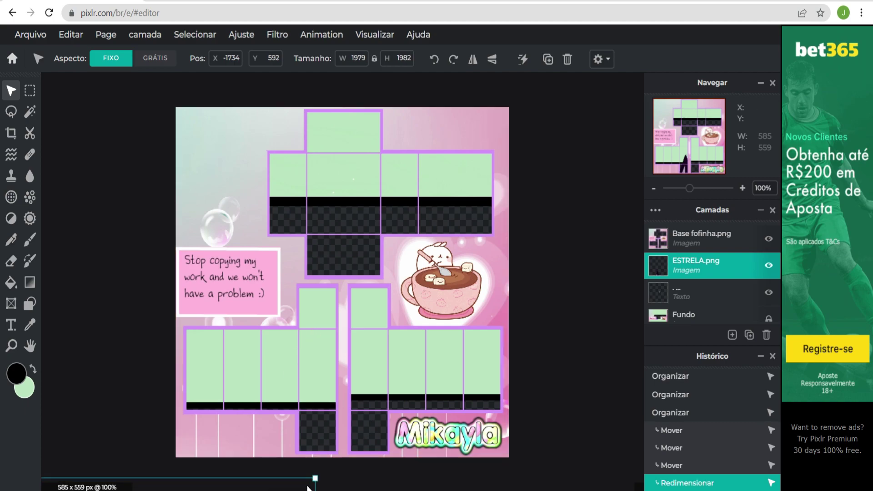
{"action": "left_click_drag", "start_coordinate": [304, 479], "coordinate": [535, 205]}
{"action": "left_click_drag", "start_coordinate": [519, 272], "coordinate": [575, 150]}
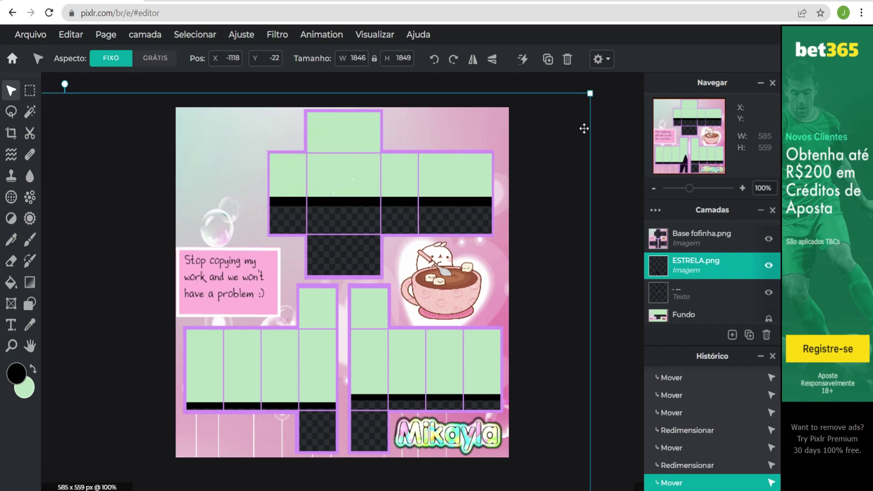
- Scale the ESTRELA image down to about 1157 × 1160 px and shift it to X -392, Y 11
{"action": "left_click", "coordinate": [585, 107]}
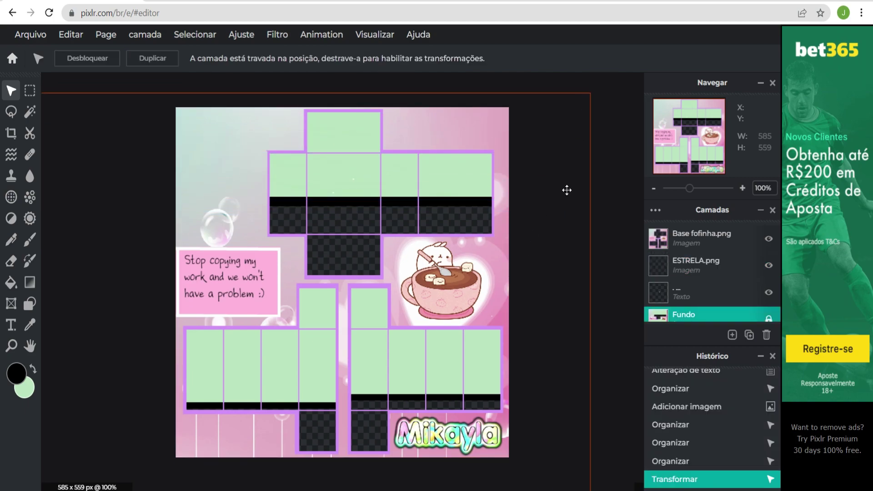
{"action": "left_click", "coordinate": [567, 189]}
{"action": "left_click_drag", "start_coordinate": [590, 94], "coordinate": [548, 138]}
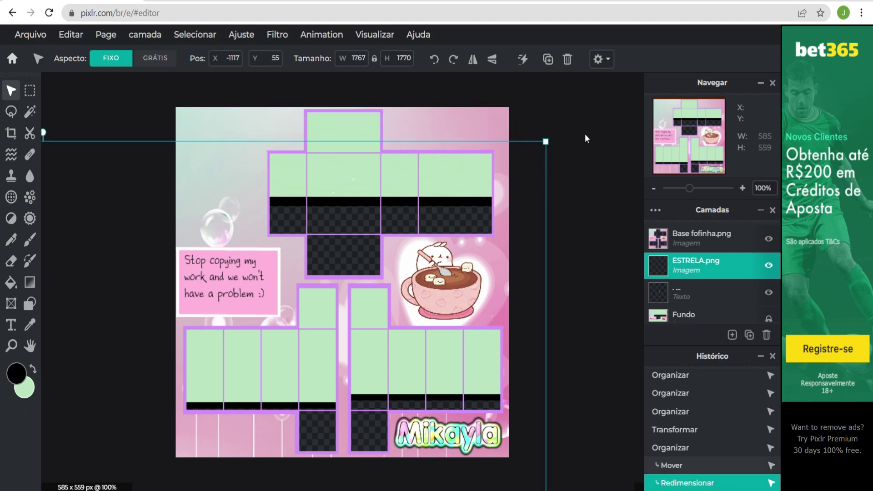
{"action": "left_click", "coordinate": [582, 185]}
{"action": "left_click", "coordinate": [534, 184]}
{"action": "left_click_drag", "start_coordinate": [534, 184], "coordinate": [610, 115]}
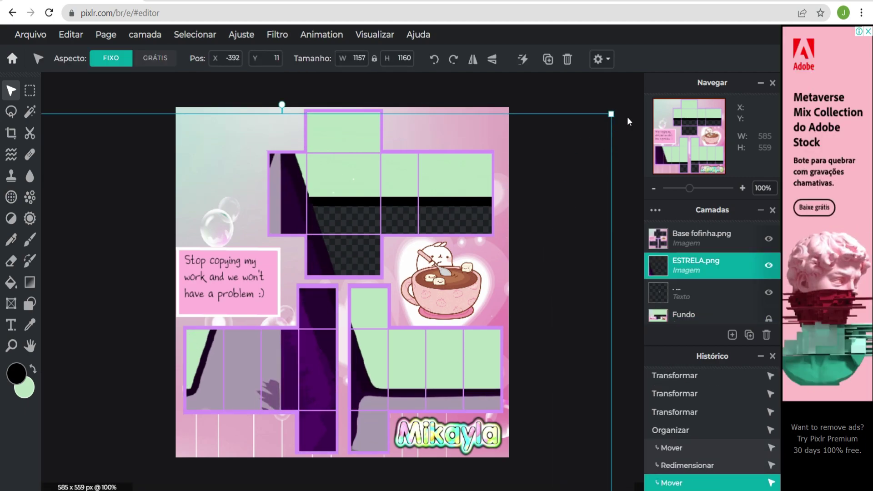
- Scale the ESTRELA image down to about 671 × 674 px and move it to X 96, Y 57
{"action": "left_click", "coordinate": [611, 118]}
{"action": "left_click", "coordinate": [600, 152]}
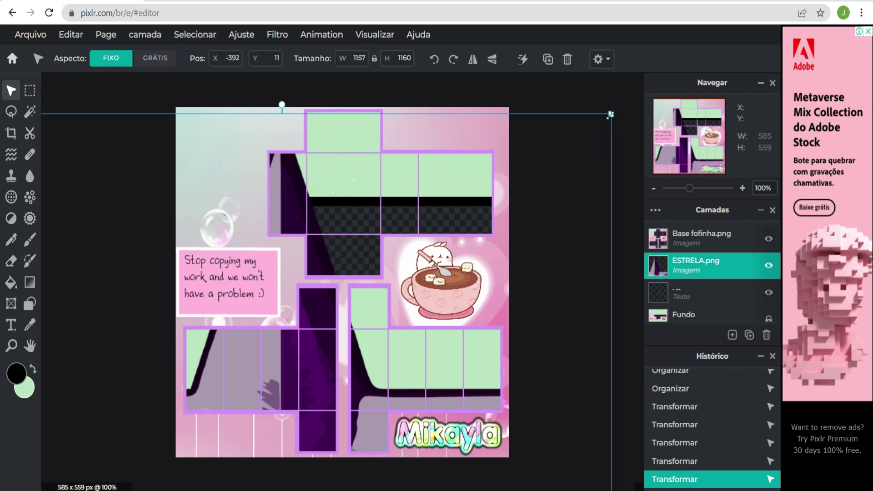
{"action": "left_click_drag", "start_coordinate": [598, 151], "coordinate": [543, 187]}
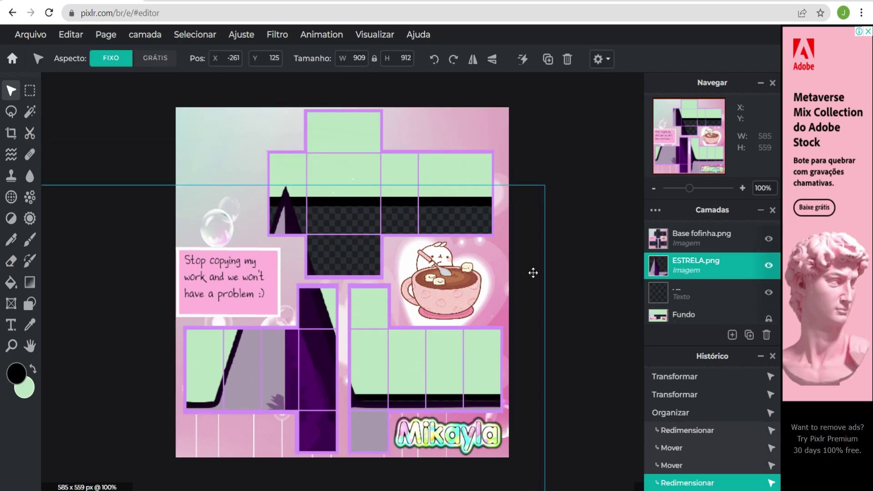
{"action": "left_click_drag", "start_coordinate": [532, 273], "coordinate": [578, 234]}
{"action": "left_click_drag", "start_coordinate": [586, 143], "coordinate": [508, 224]}
{"action": "left_click_drag", "start_coordinate": [103, 275], "coordinate": [181, 171]}
{"action": "left_click_drag", "start_coordinate": [598, 141], "coordinate": [543, 201]}
{"action": "left_click_drag", "start_coordinate": [534, 298], "coordinate": [601, 239]}
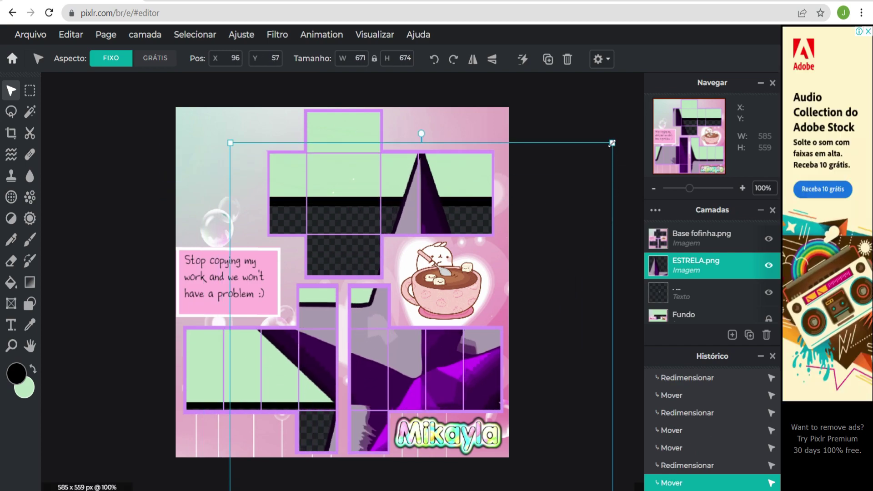
- Scale the ESTRELA image down to about 249 × 250 px and move it beside the template at X 535, Y 88
{"action": "left_click_drag", "start_coordinate": [611, 142], "coordinate": [550, 210]}
{"action": "left_click_drag", "start_coordinate": [539, 283], "coordinate": [613, 171]}
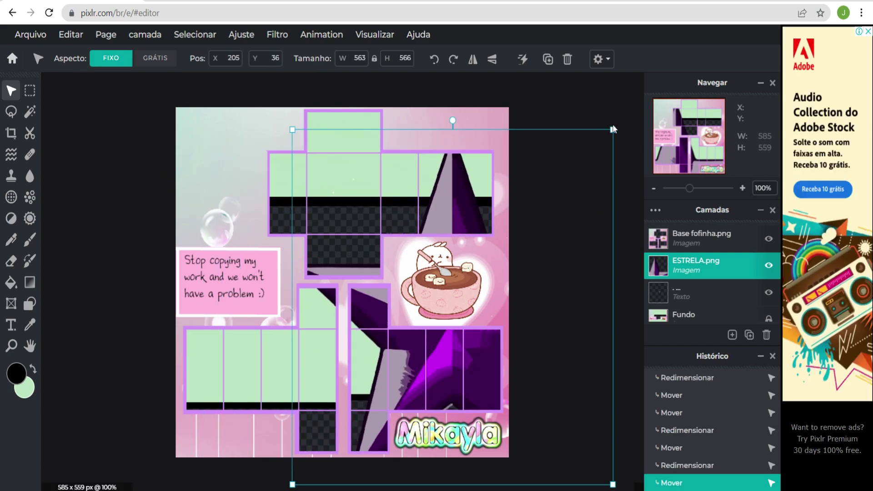
{"action": "left_click_drag", "start_coordinate": [613, 129], "coordinate": [559, 193]}
{"action": "left_click_drag", "start_coordinate": [536, 250], "coordinate": [595, 192]}
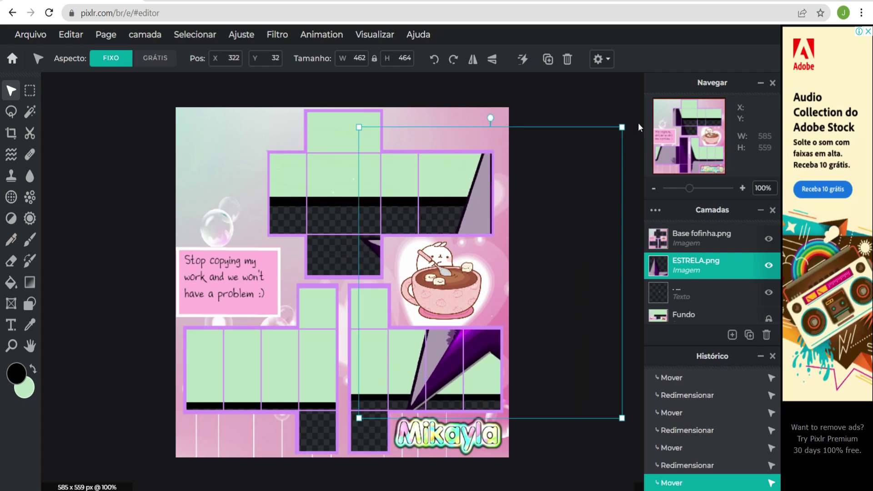
{"action": "left_click_drag", "start_coordinate": [623, 127], "coordinate": [568, 195]}
{"action": "left_click_drag", "start_coordinate": [550, 226], "coordinate": [601, 192]}
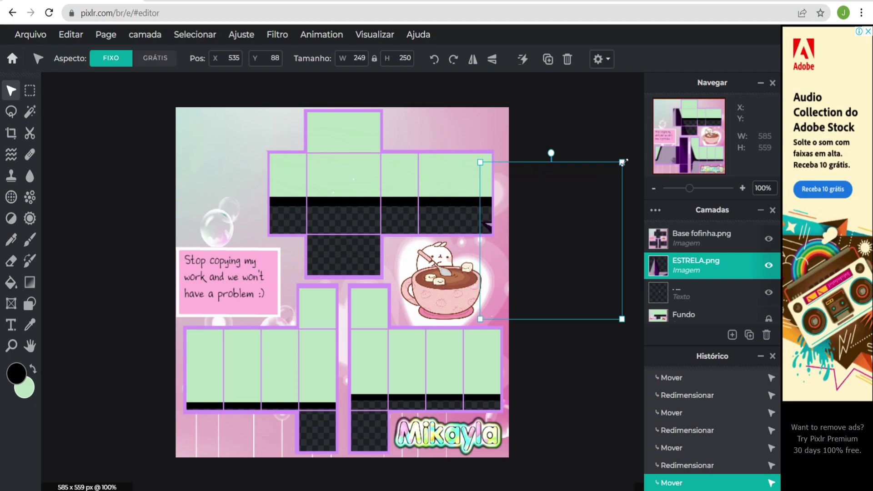
- Shrink the star to a small emblem and place it on the front torso panel beside the two periods
{"action": "left_click_drag", "start_coordinate": [623, 161], "coordinate": [575, 214]}
{"action": "left_click_drag", "start_coordinate": [555, 244], "coordinate": [569, 227]}
{"action": "left_click_drag", "start_coordinate": [594, 197], "coordinate": [559, 244]}
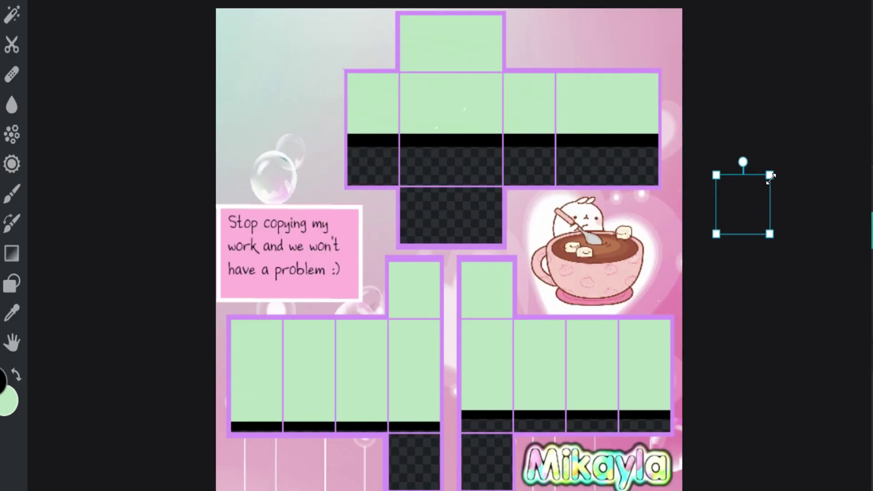
{"action": "left_click_drag", "start_coordinate": [770, 178], "coordinate": [430, 108]}
{"action": "left_click_drag", "start_coordinate": [330, 179], "coordinate": [328, 177]}
{"action": "left_click", "coordinate": [352, 194]}
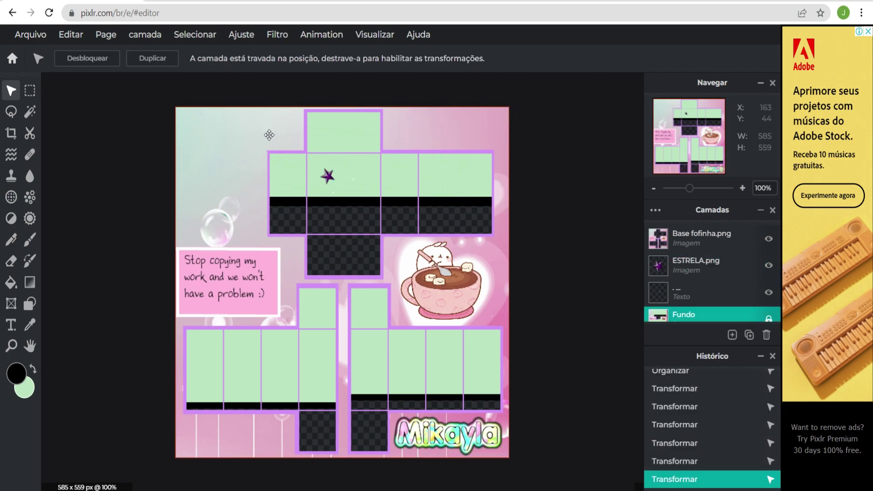
{"action": "scroll", "coordinate": [708, 449], "scroll_direction": "up", "scroll_amount": 10}
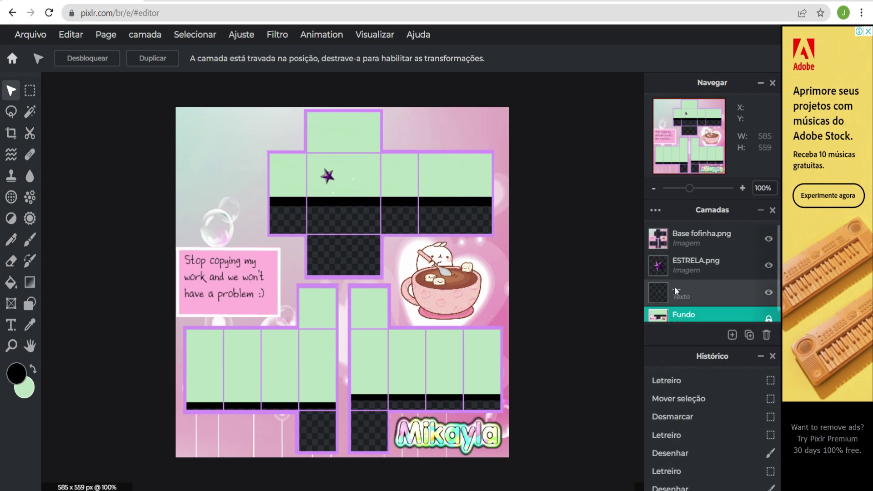
{"action": "scroll", "coordinate": [679, 316], "scroll_direction": "down", "scroll_amount": 1}
{"action": "scroll", "coordinate": [689, 305], "scroll_direction": "up", "scroll_amount": 1}
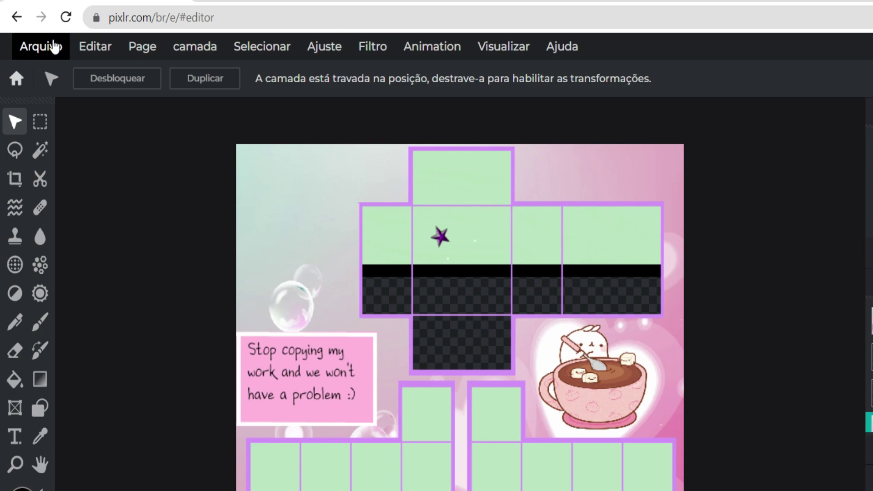
- Export the page as a PNG image named "calmisa tes" into the Camisetas Roblox folder
{"action": "left_click", "coordinate": [54, 46]}
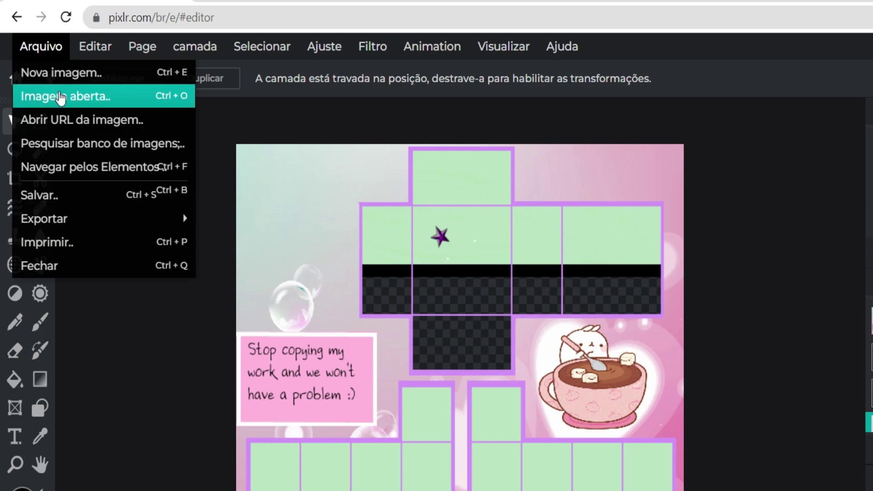
{"action": "mouse_move", "coordinate": [81, 234]}
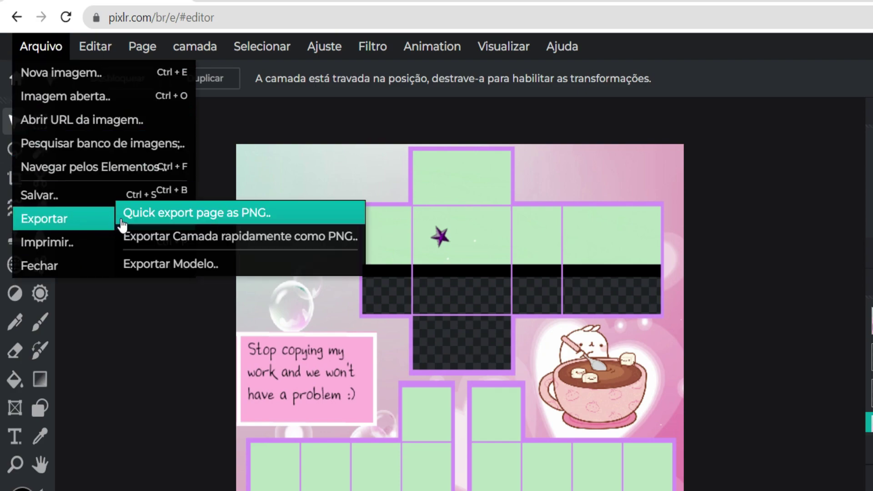
{"action": "left_click", "coordinate": [175, 213]}
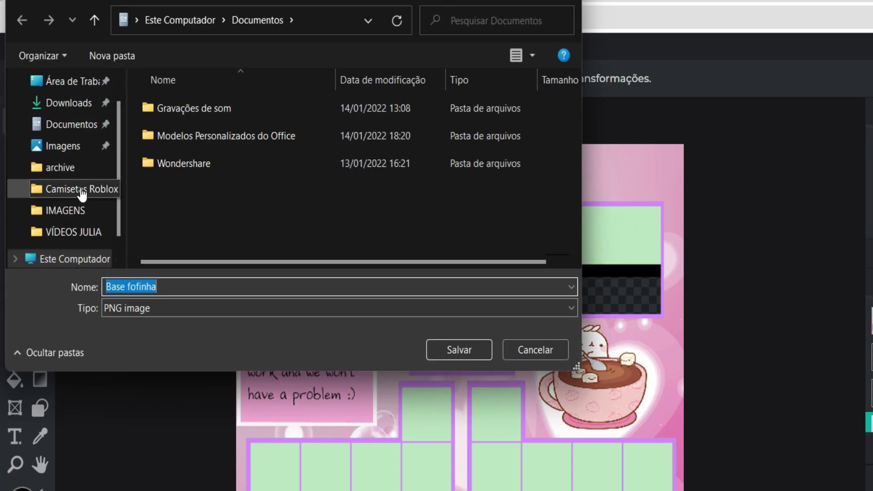
{"action": "left_click", "coordinate": [81, 191]}
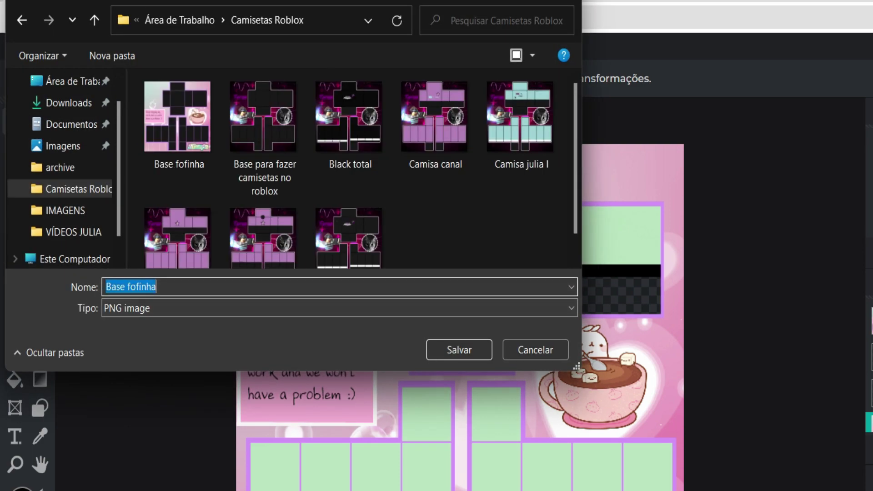
{"action": "type", "text": "CAmiseta"}
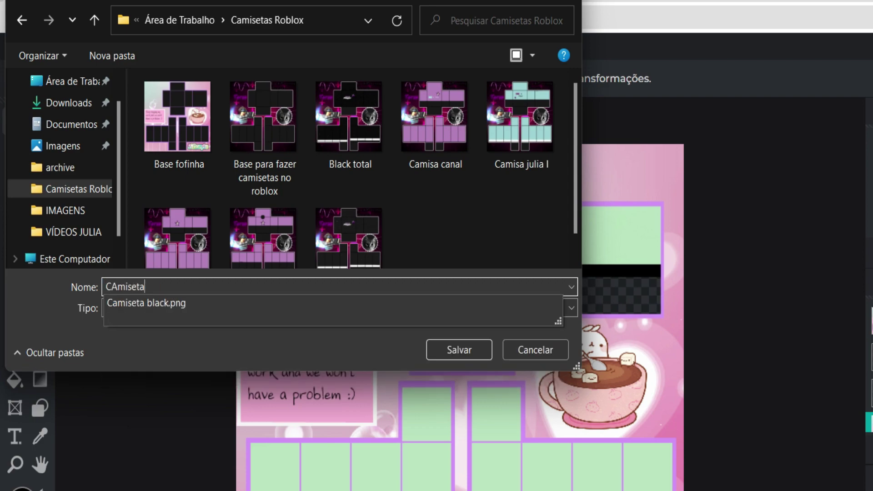
{"action": "key", "text": "ctrl+a"}
{"action": "key", "text": "BackSpace"}
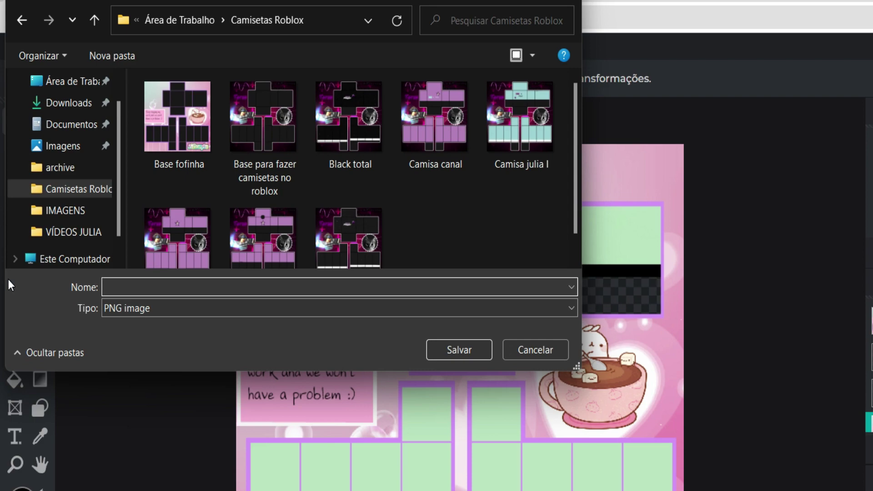
{"action": "type", "text": "calmisa tes"}
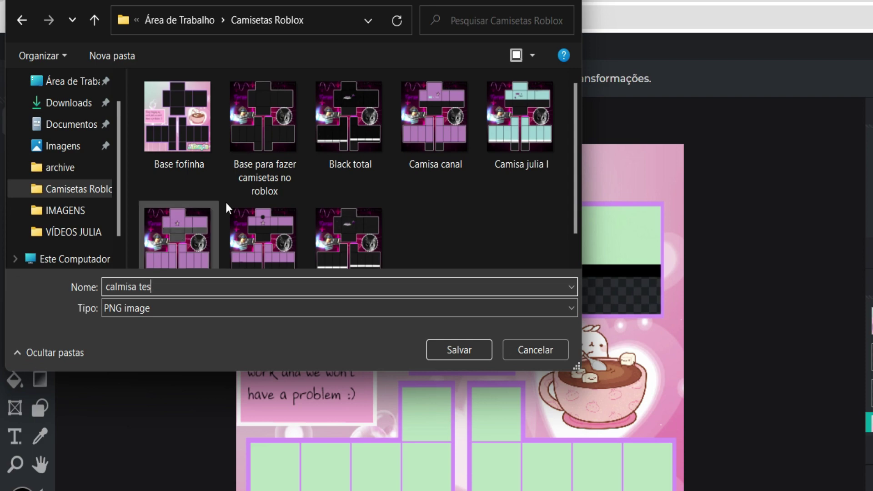
{"action": "left_click", "coordinate": [443, 356]}
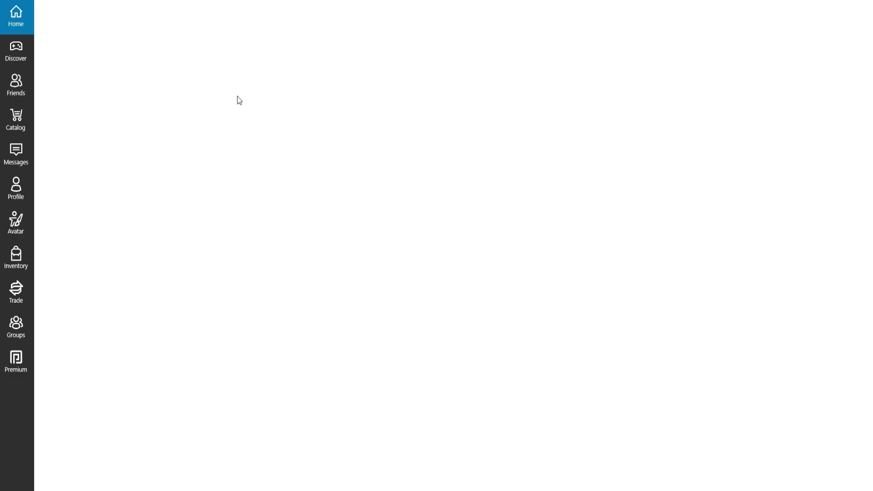
- Switch to Roblox, open the avatar editor and look through the recent items
{"action": "left_click", "coordinate": [29, 214]}
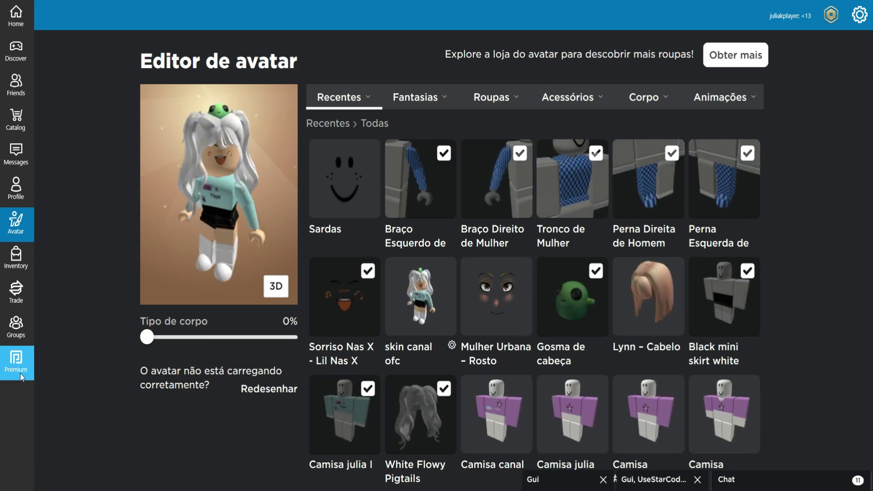
{"action": "scroll", "coordinate": [538, 406], "scroll_direction": "down", "scroll_amount": 5}
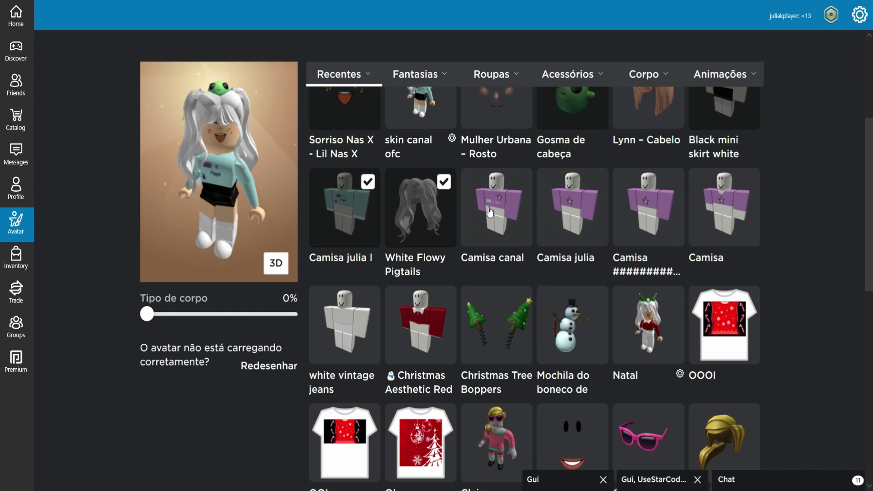
{"action": "scroll", "coordinate": [638, 193], "scroll_direction": "up", "scroll_amount": 5}
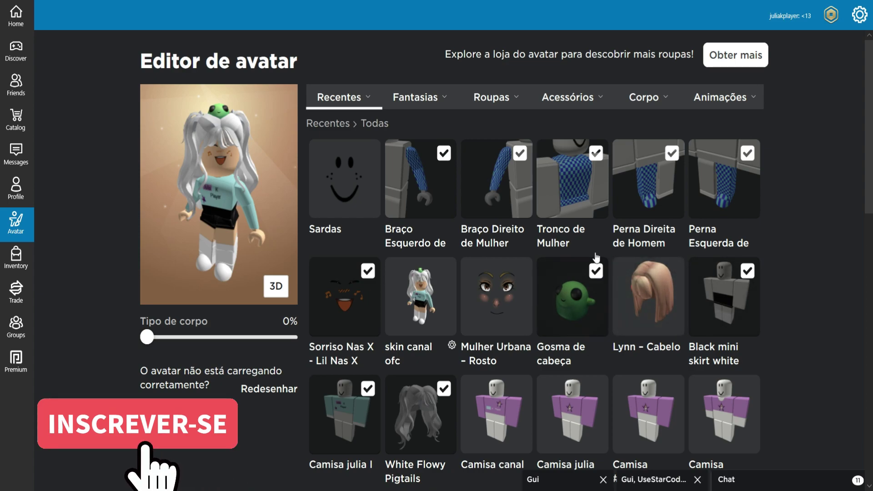
- Show the avatar's Camisas clothing category and open the page for creating a new shirt
{"action": "left_click", "coordinate": [721, 97]}
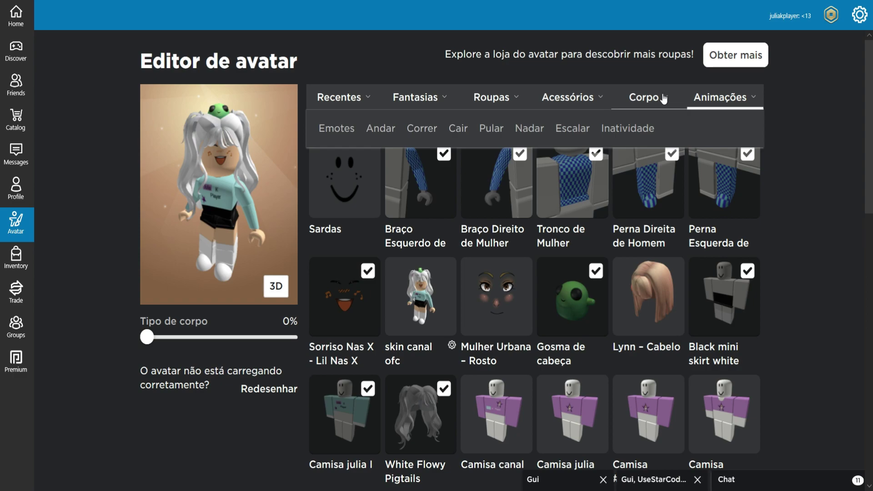
{"action": "left_click", "coordinate": [481, 98]}
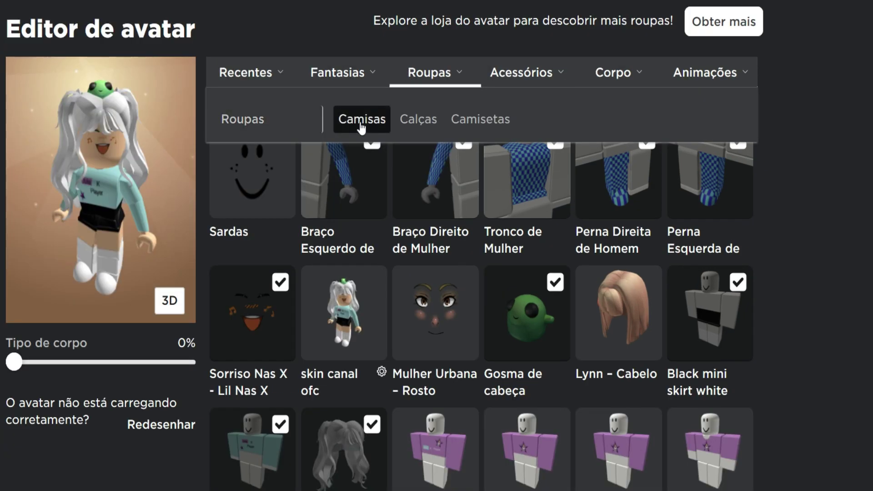
{"action": "left_click", "coordinate": [361, 123]}
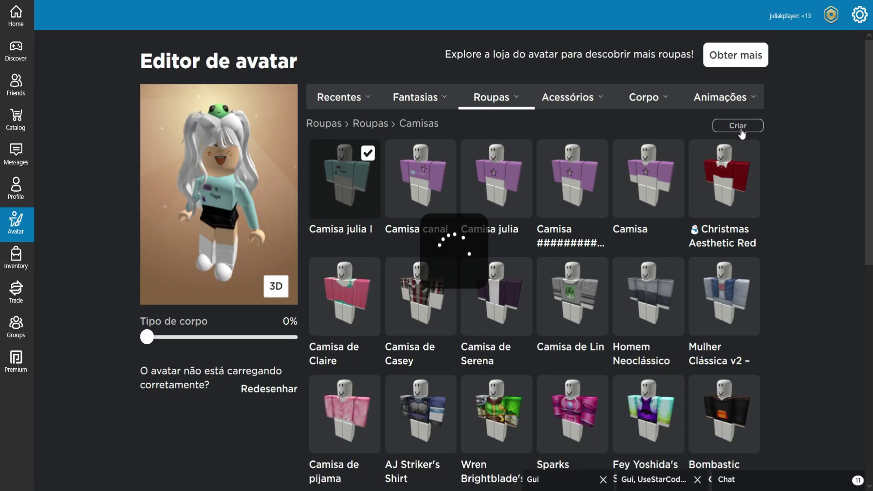
{"action": "left_click", "coordinate": [754, 126]}
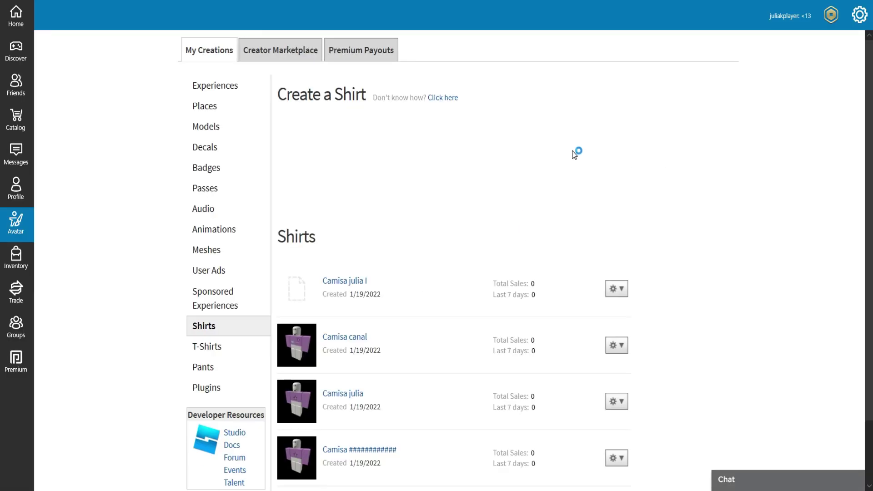
{"action": "scroll", "coordinate": [574, 154], "scroll_direction": "down", "scroll_amount": 2}
{"action": "scroll", "coordinate": [482, 282], "scroll_direction": "up", "scroll_amount": 2}
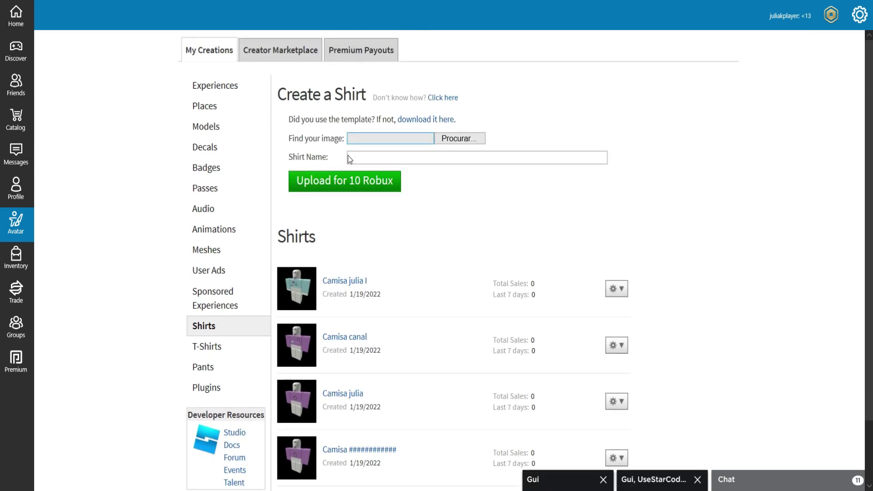
- Choose the "calmisa tes" image from the Camisetas Roblox folder as the new shirt's image file
{"action": "left_click", "coordinate": [331, 180]}
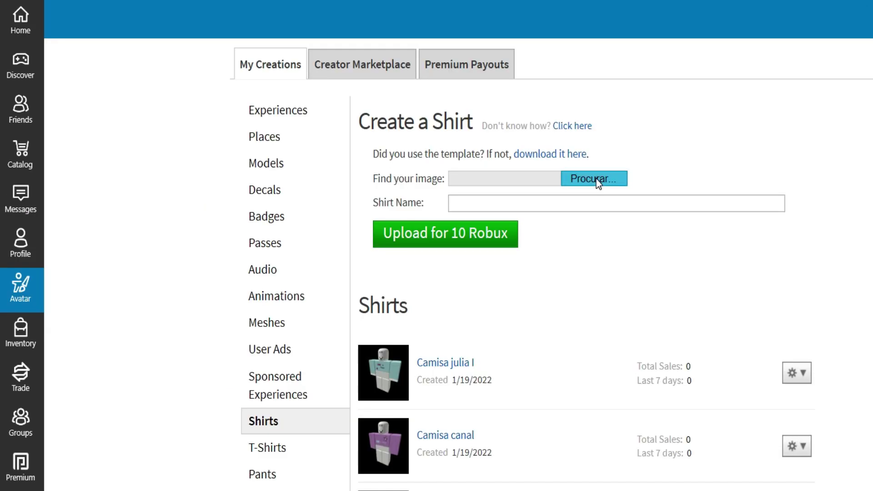
{"action": "left_click", "coordinate": [460, 138]}
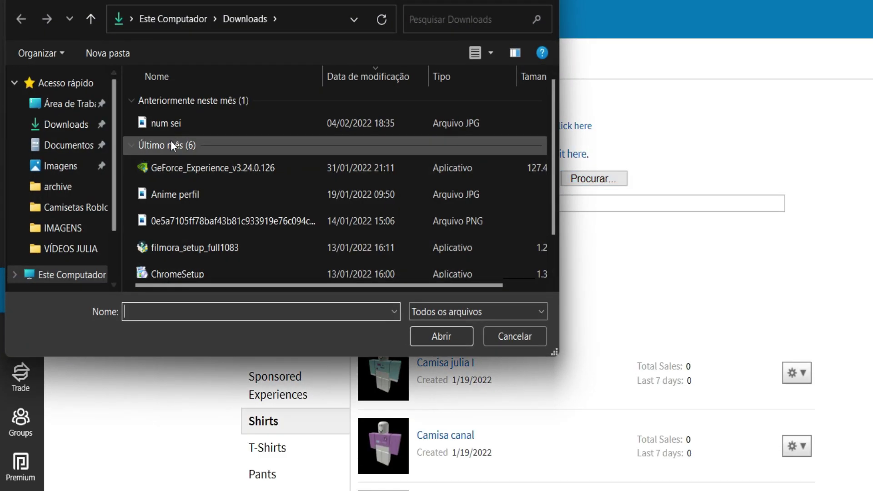
{"action": "left_click", "coordinate": [77, 208]}
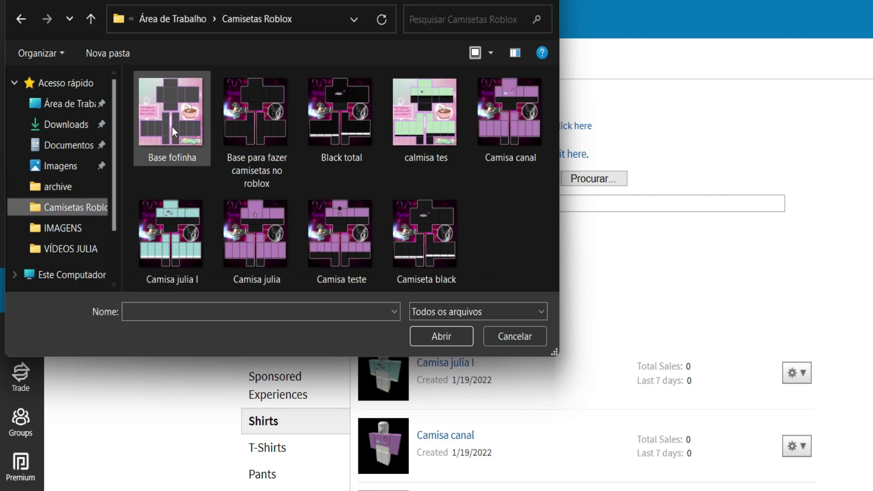
{"action": "left_click", "coordinate": [424, 127]}
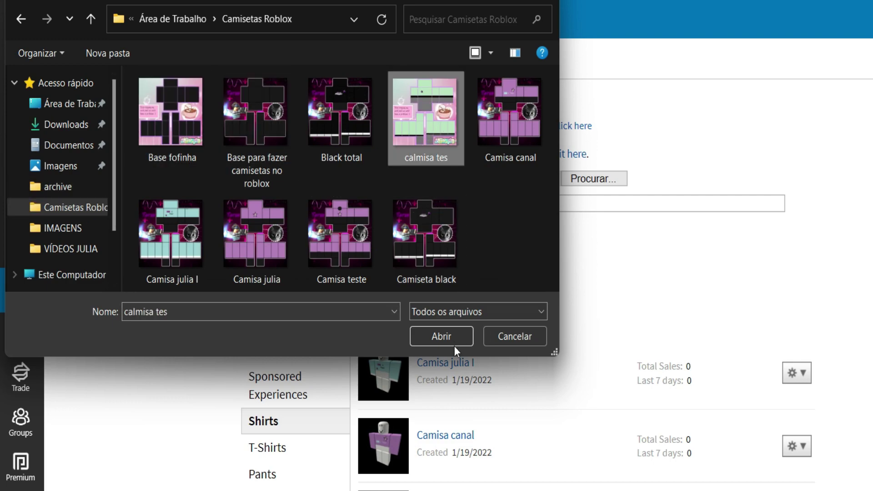
{"action": "left_click", "coordinate": [451, 336]}
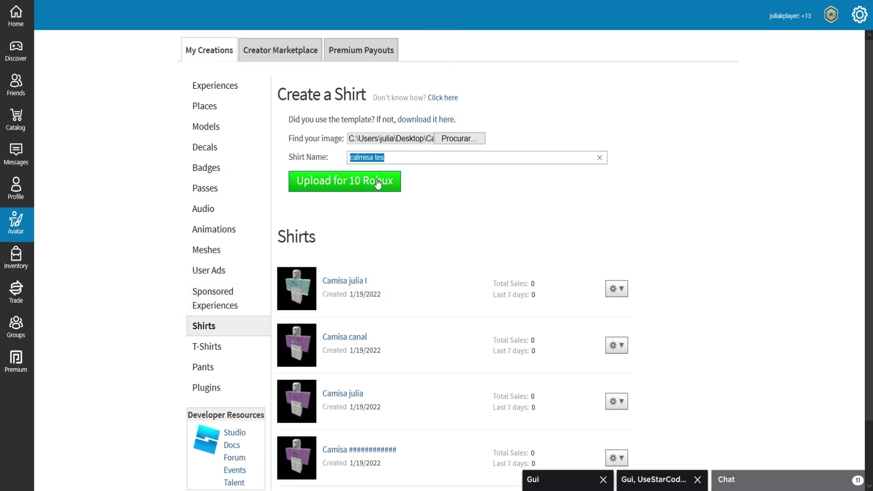